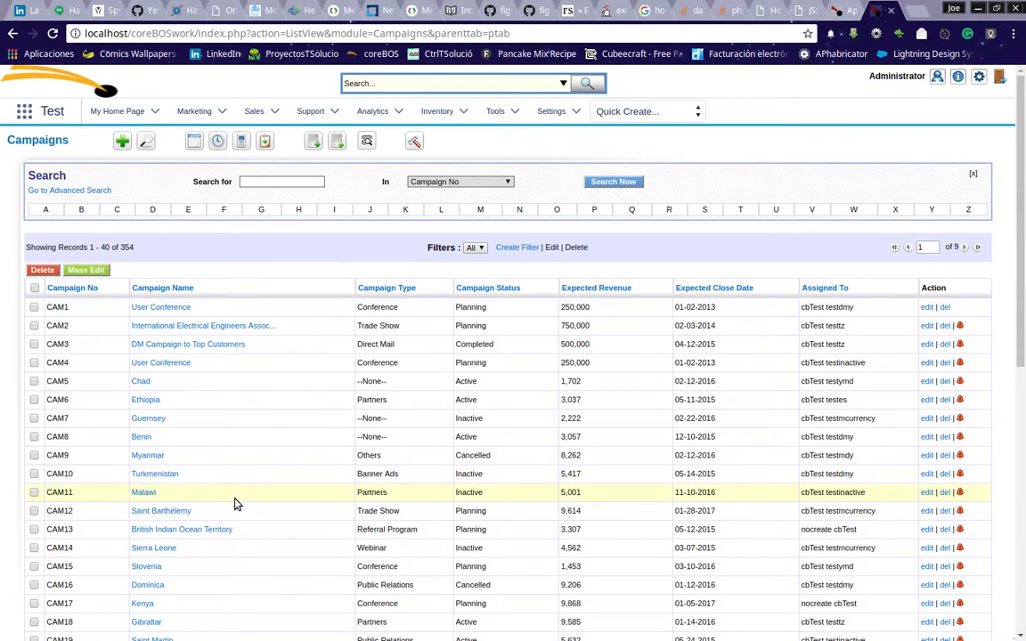
- Open the Malawi campaign's related records and expand its Contacts and Opportunities lists
left_click(143, 494)
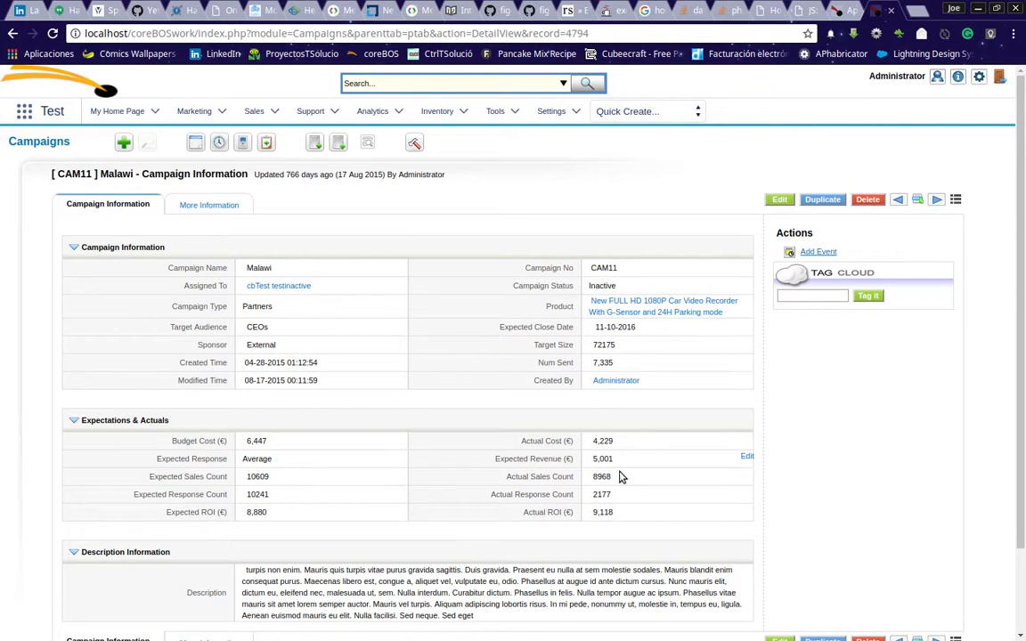
left_click(212, 209)
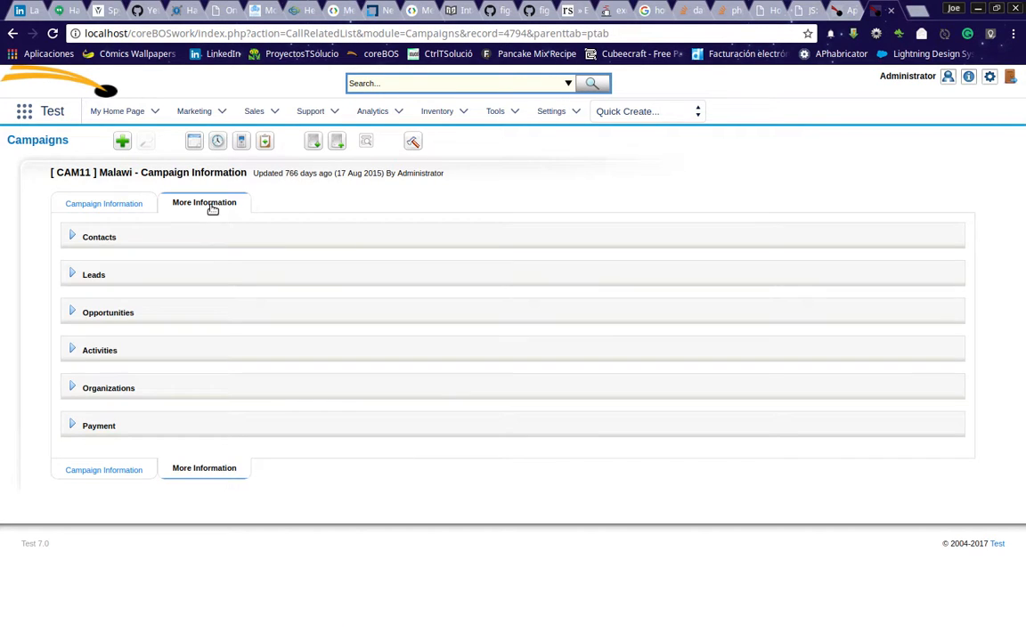
left_click(73, 236)
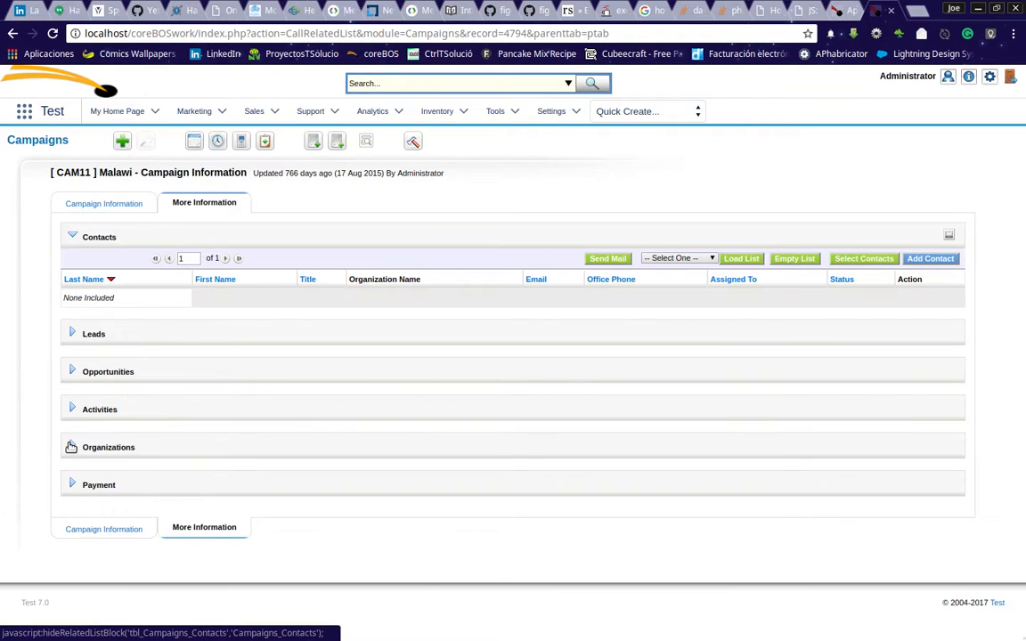
left_click(72, 371)
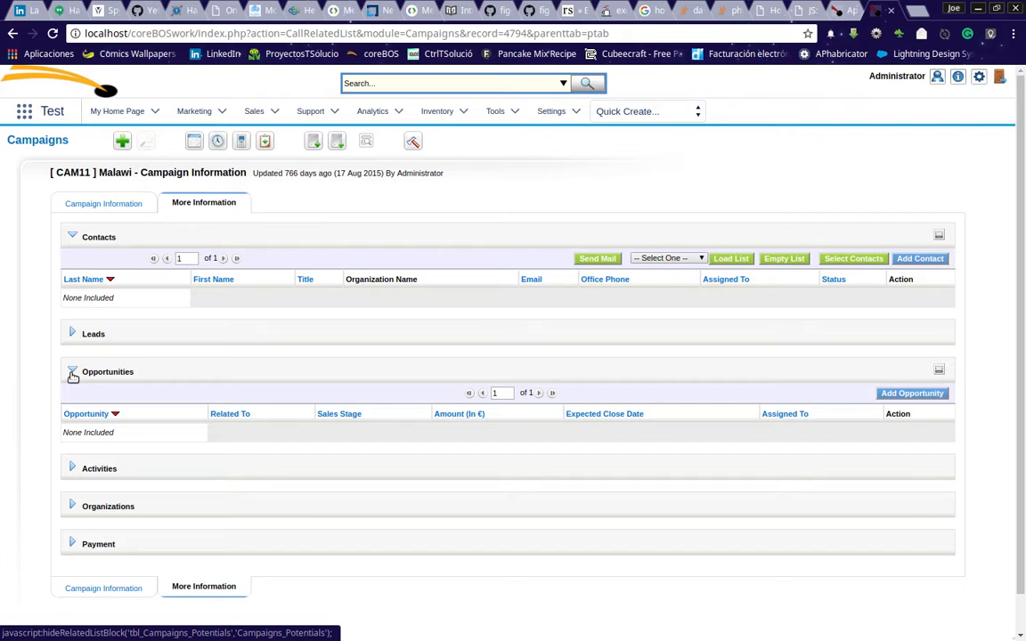
- Link the Chemex Labs Ltd contact titled Owner to the campaign, and check its Organizations list before collapsing it
left_click(848, 260)
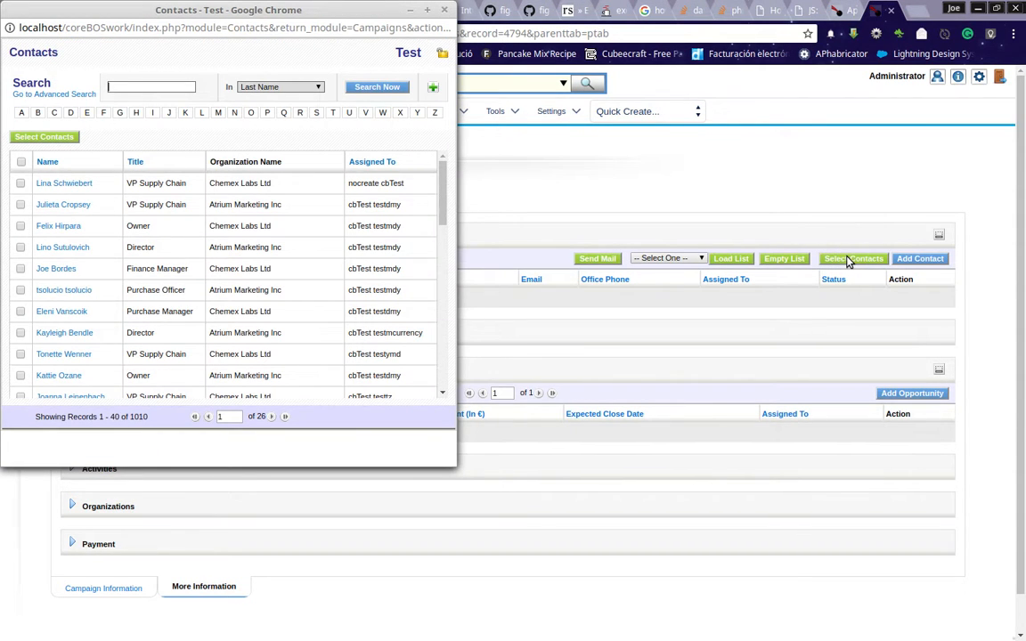
left_click(61, 227)
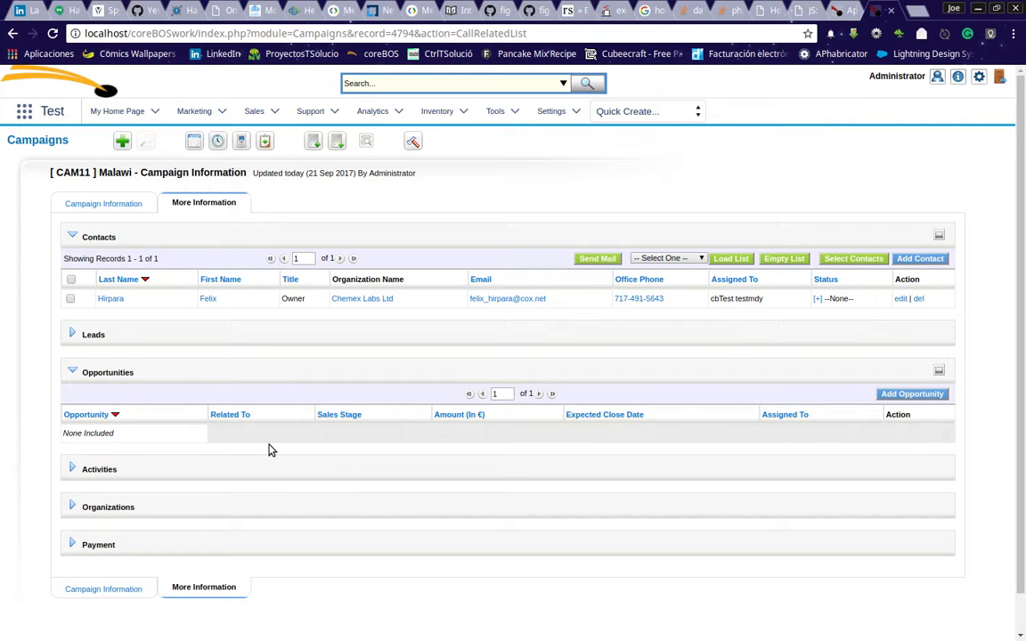
left_click(72, 506)
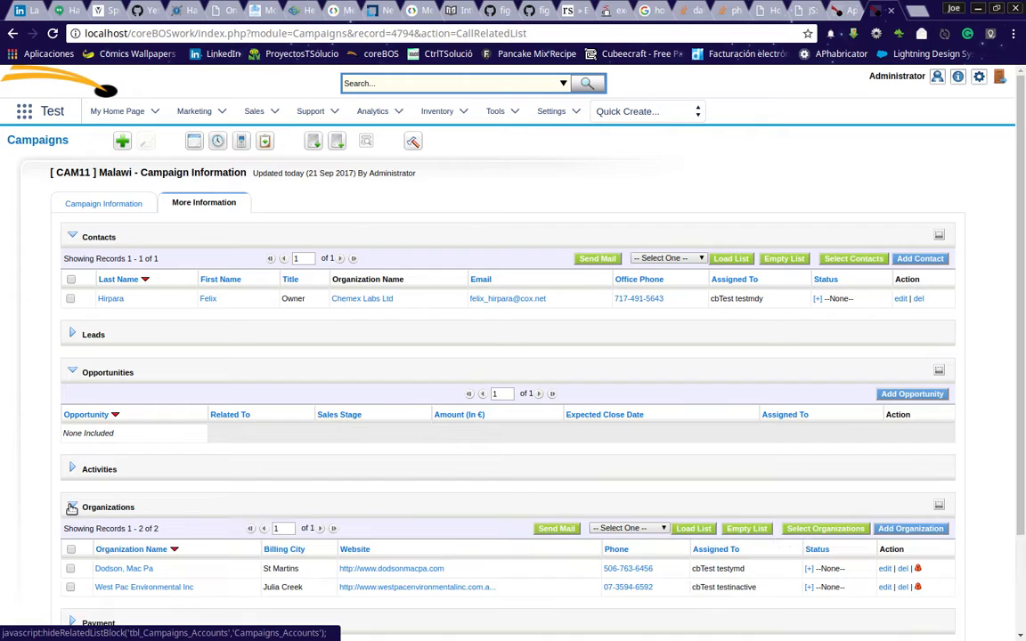
left_click(939, 506)
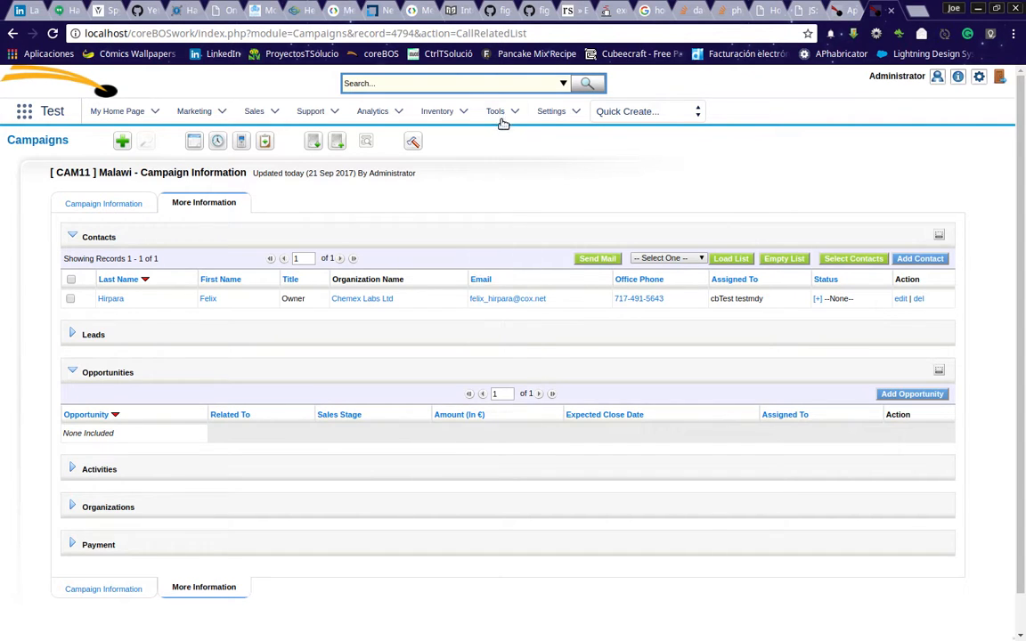
- Open the Global Variables module in a separate browser tab and start a new global variable record
mouse_move(504, 109)
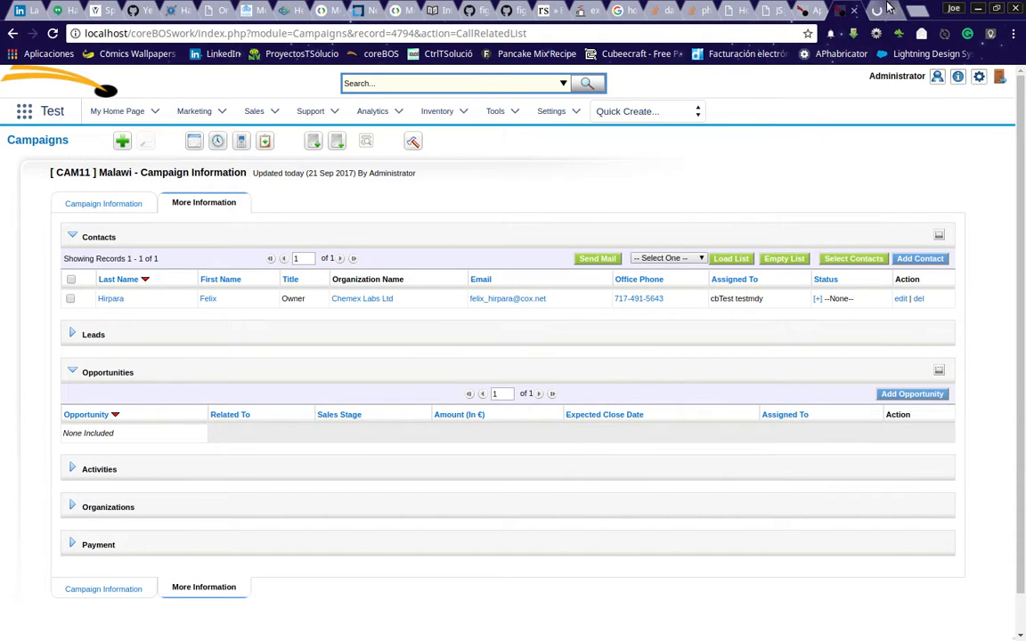
left_click(877, 11)
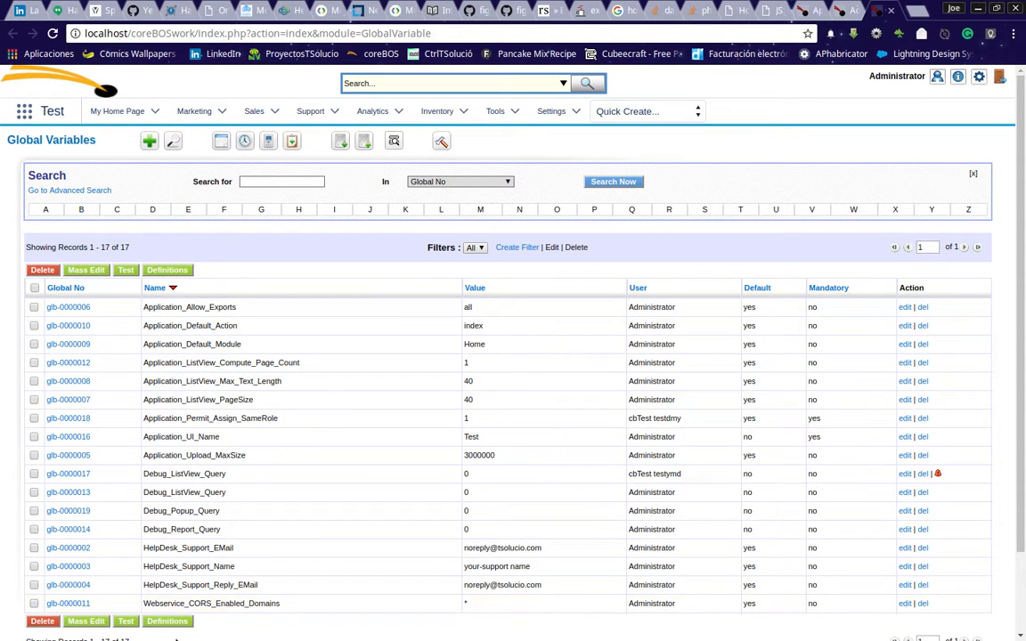
left_click(149, 142)
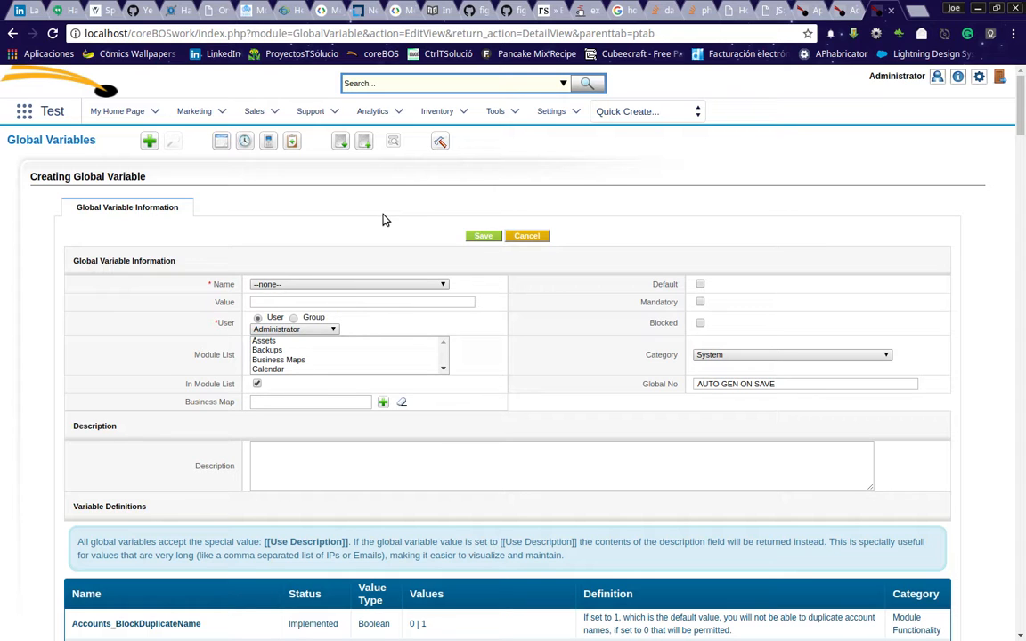
- Search the variable definitions for "campai" and read the campaign-related entries on automatic potential creation and its business mapping
key("ctrl+f")
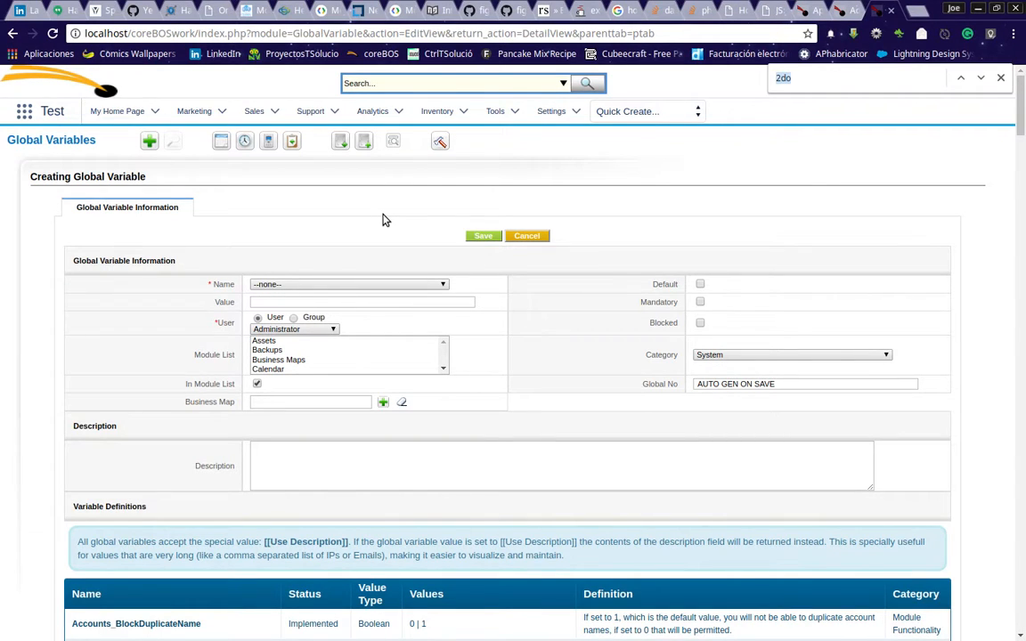
key("Escape")
scroll(400, 364, "down", 5)
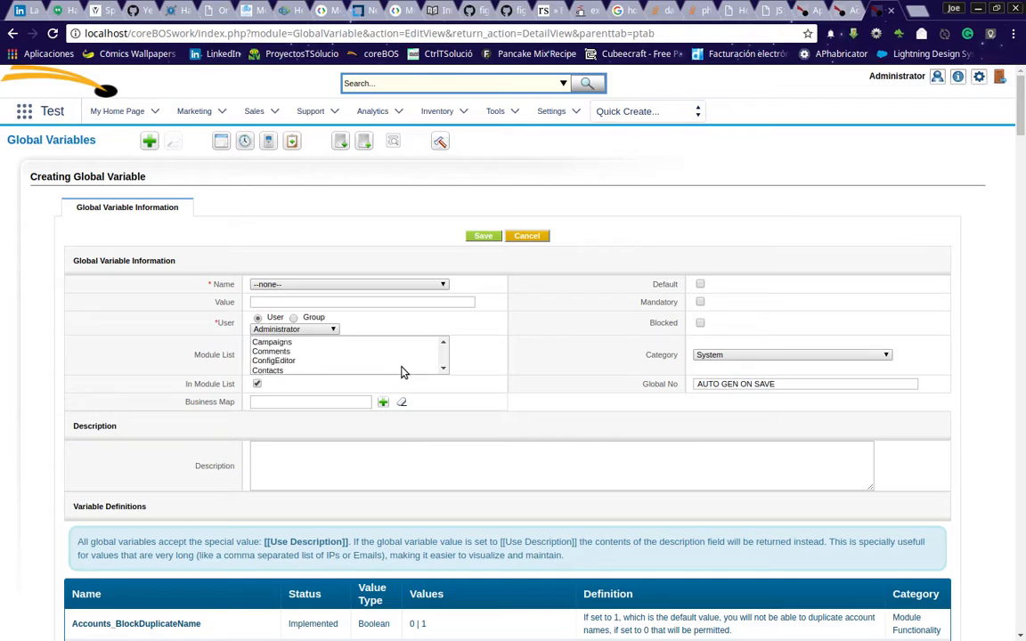
scroll(403, 442, "down", 2)
scroll(516, 488, "down", 6)
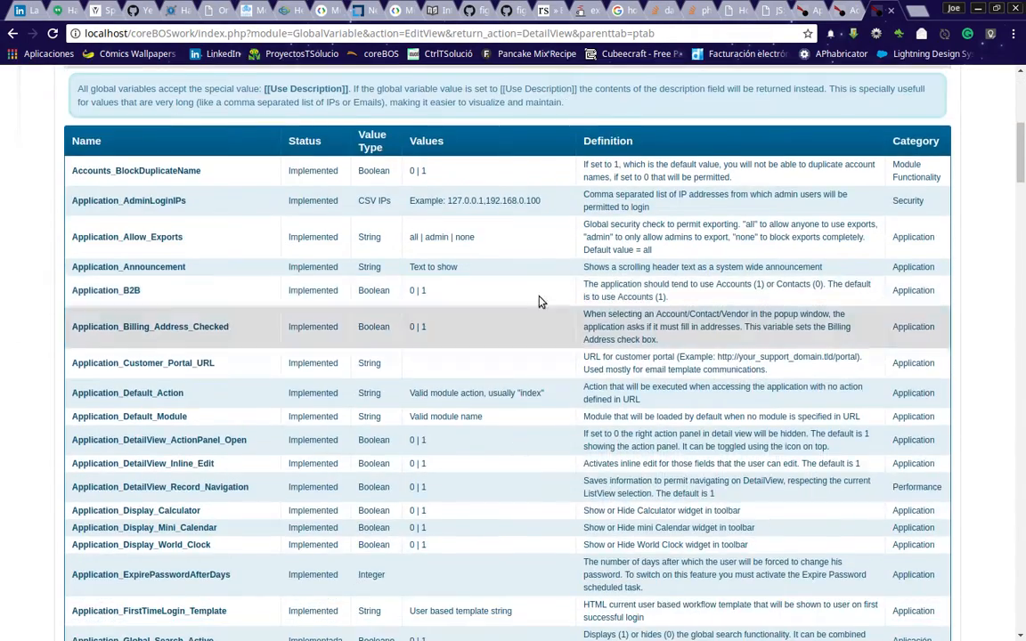
scroll(554, 591, "up", 4)
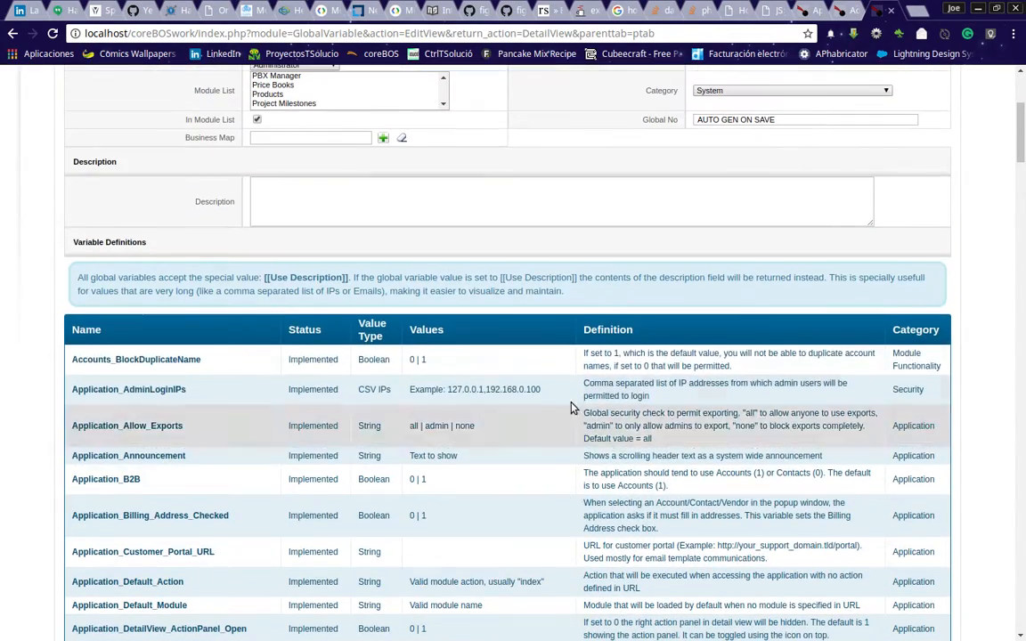
key("ctrl+f")
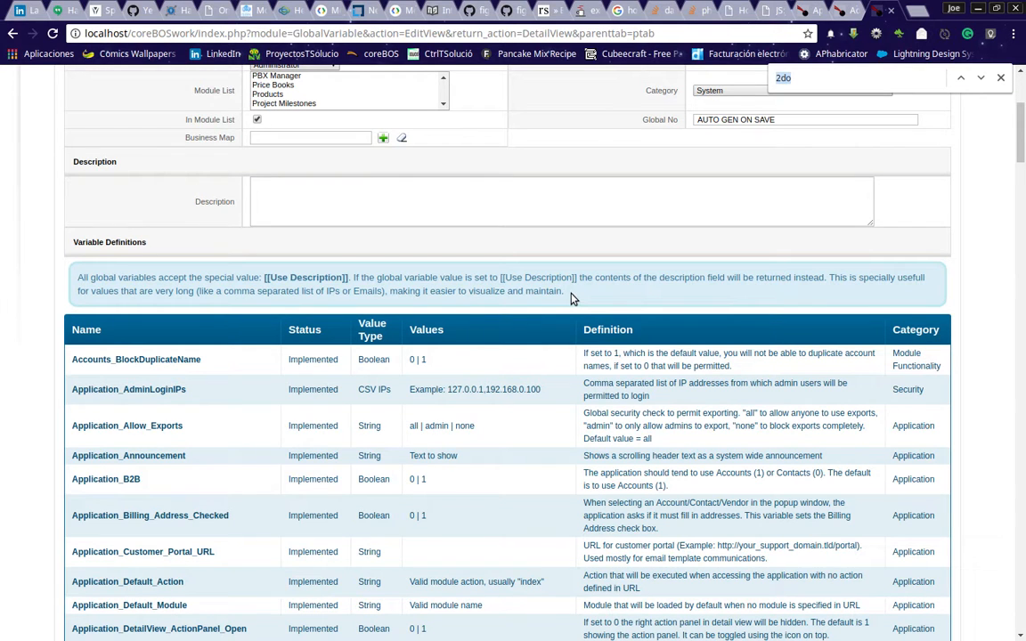
type("campai")
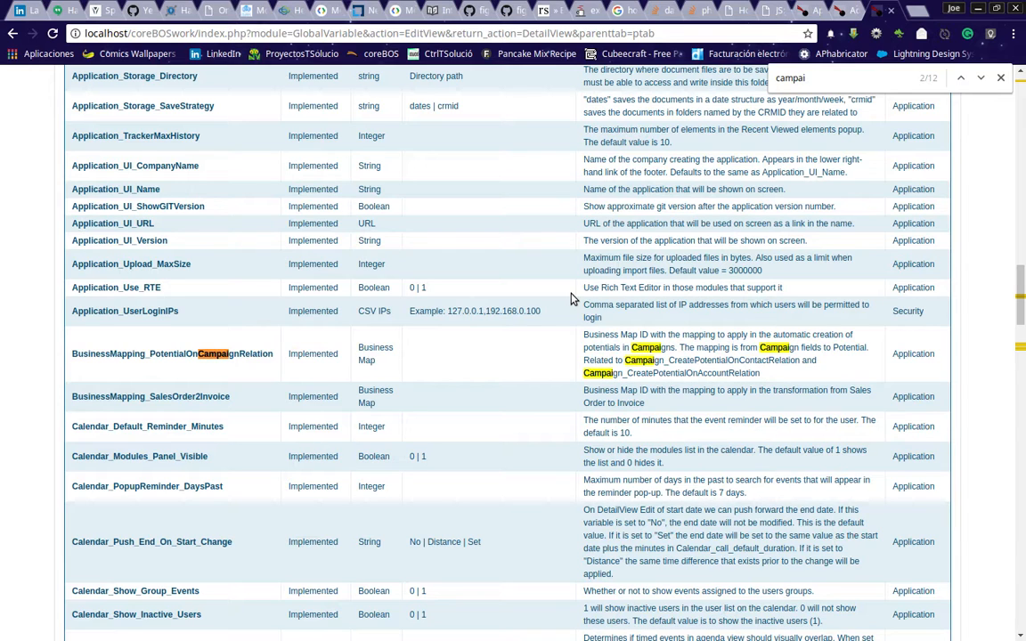
left_click(980, 79)
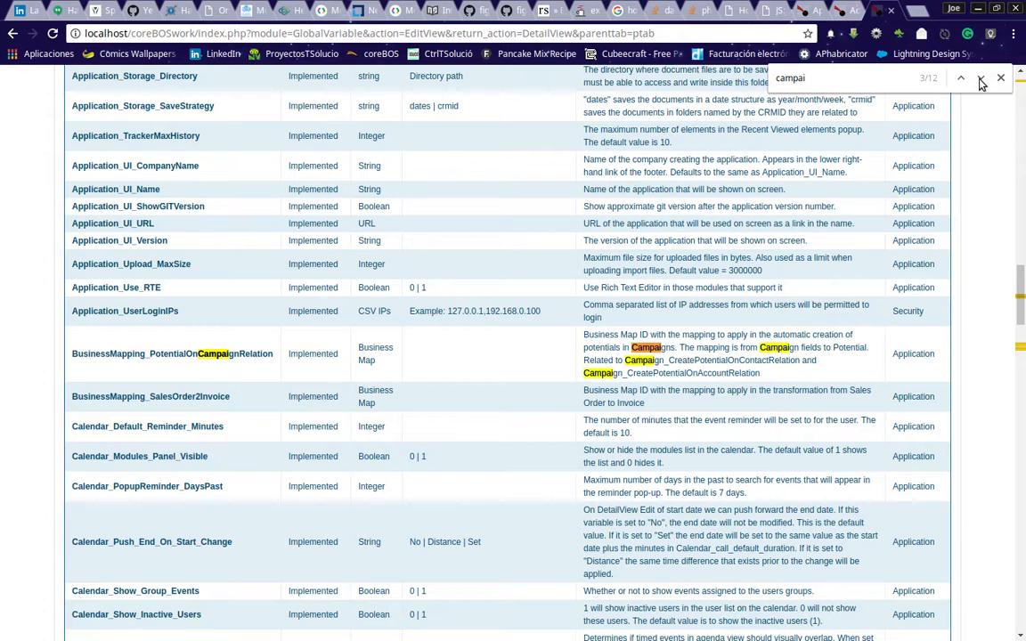
left_click(980, 79)
left_click(981, 79)
left_click(981, 79)
left_click(980, 79)
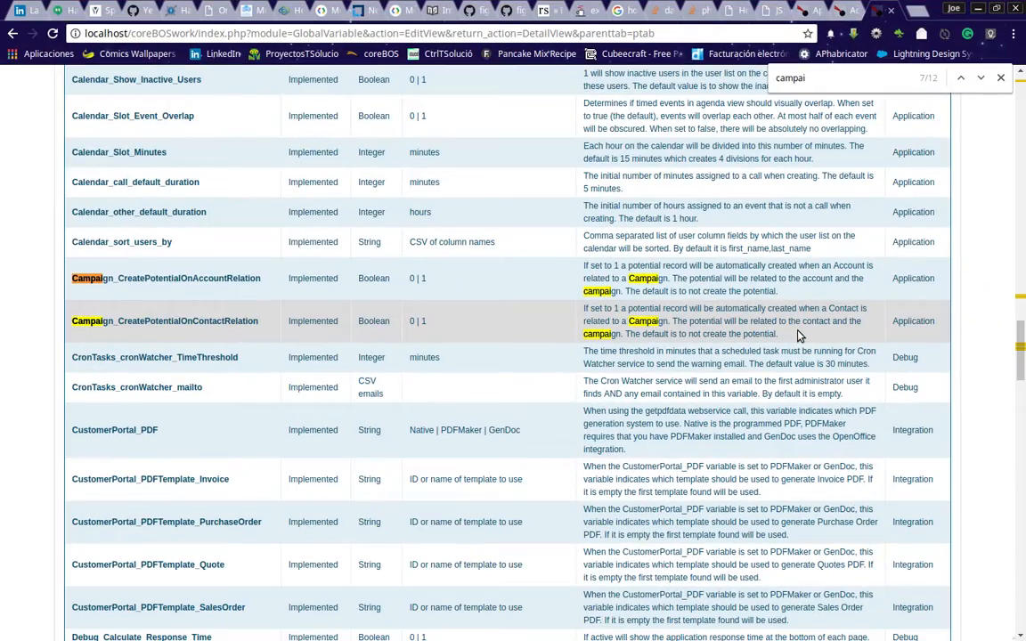
scroll(799, 336, "up", 1)
scroll(799, 335, "up", 10)
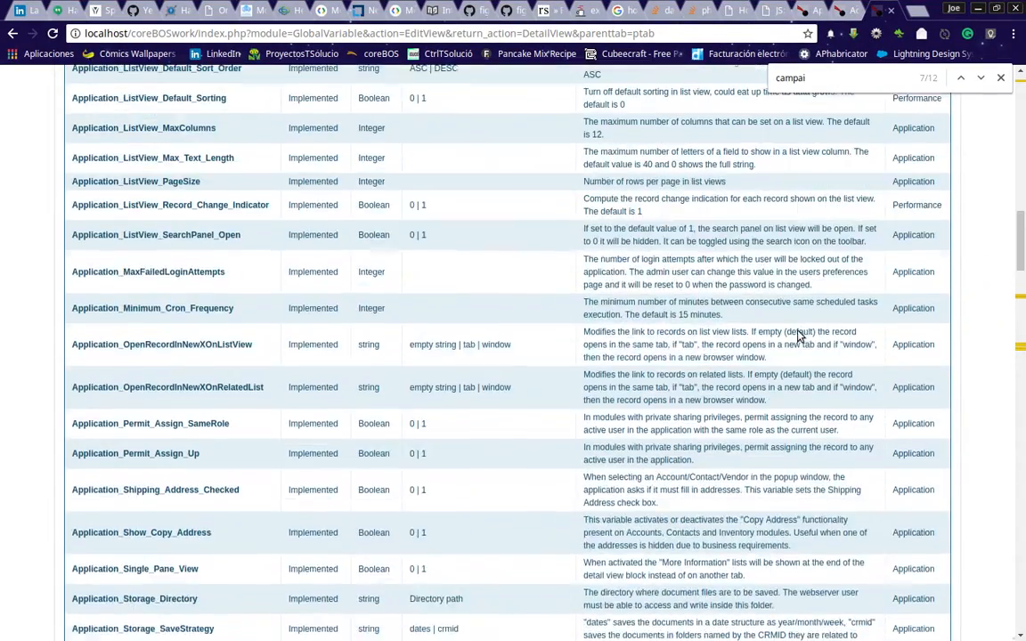
left_click(1001, 78)
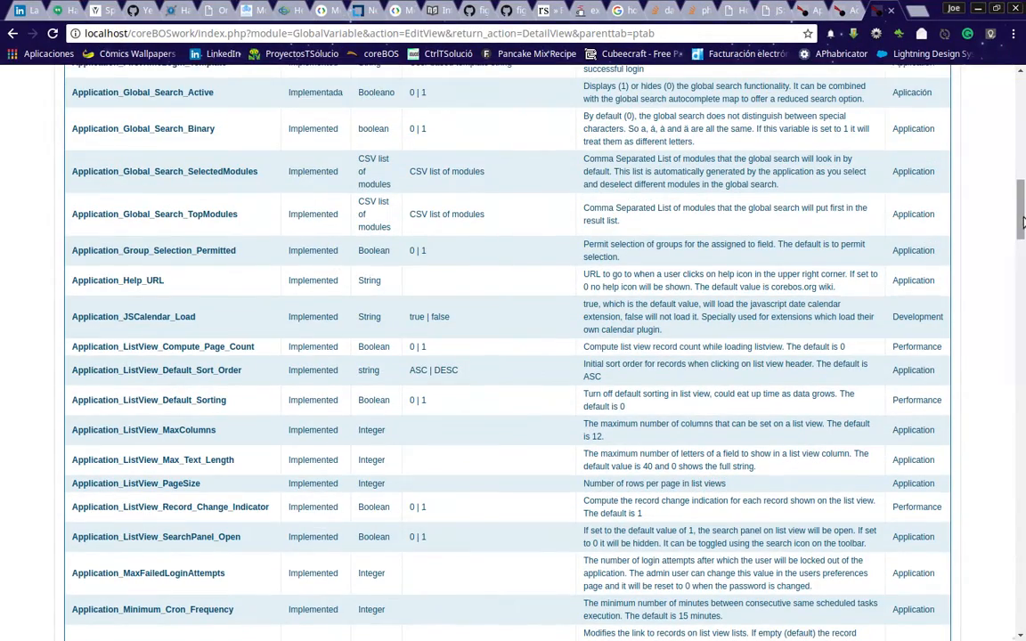
- Choose Campaign_CreatePotentialOnContactRelation as the new global variable's name
left_click_drag(1021, 223, 1021, 71)
left_click(345, 285)
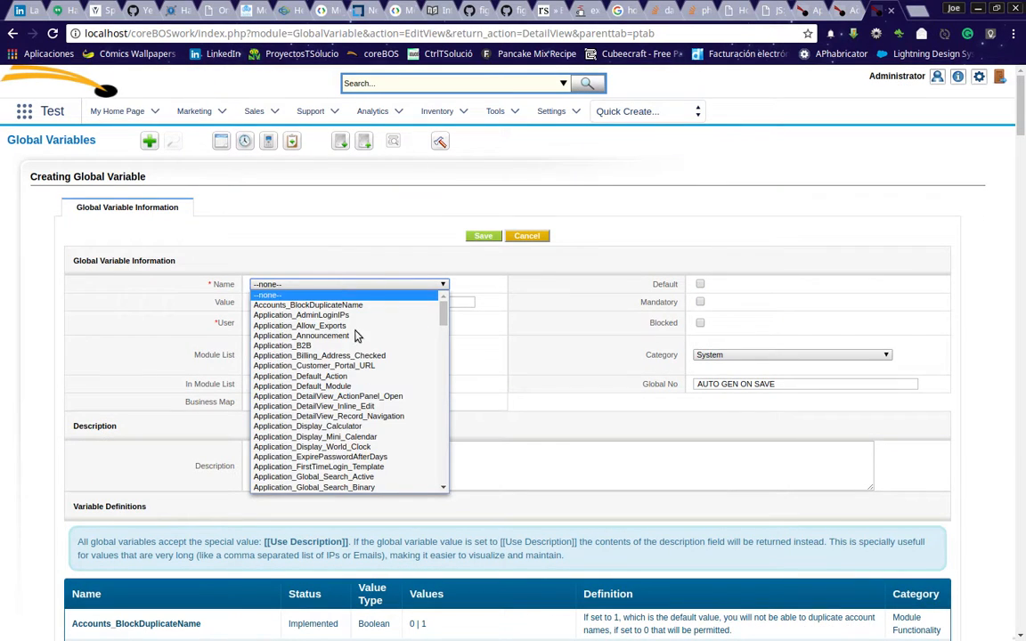
scroll(356, 338, "down", 6)
scroll(345, 401, "down", 3)
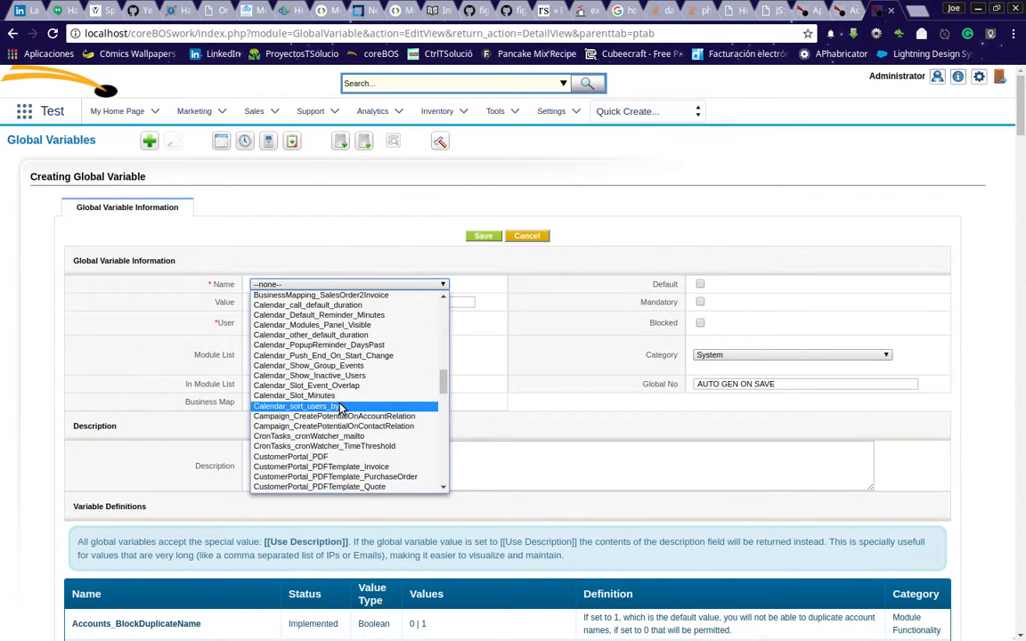
scroll(346, 401, "up", 1)
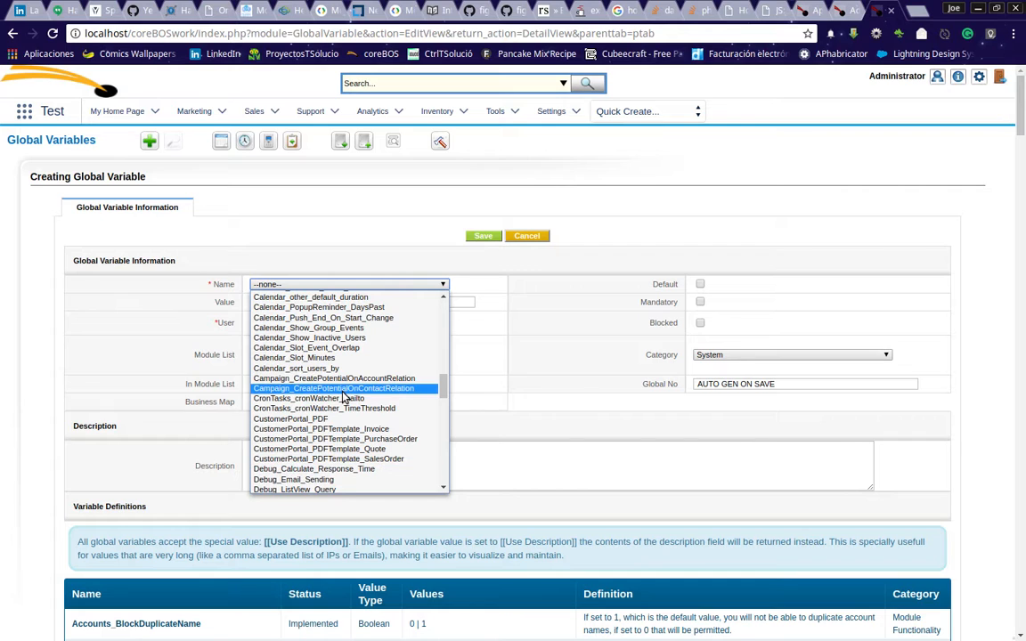
scroll(346, 398, "up", 2)
scroll(346, 398, "down", 1)
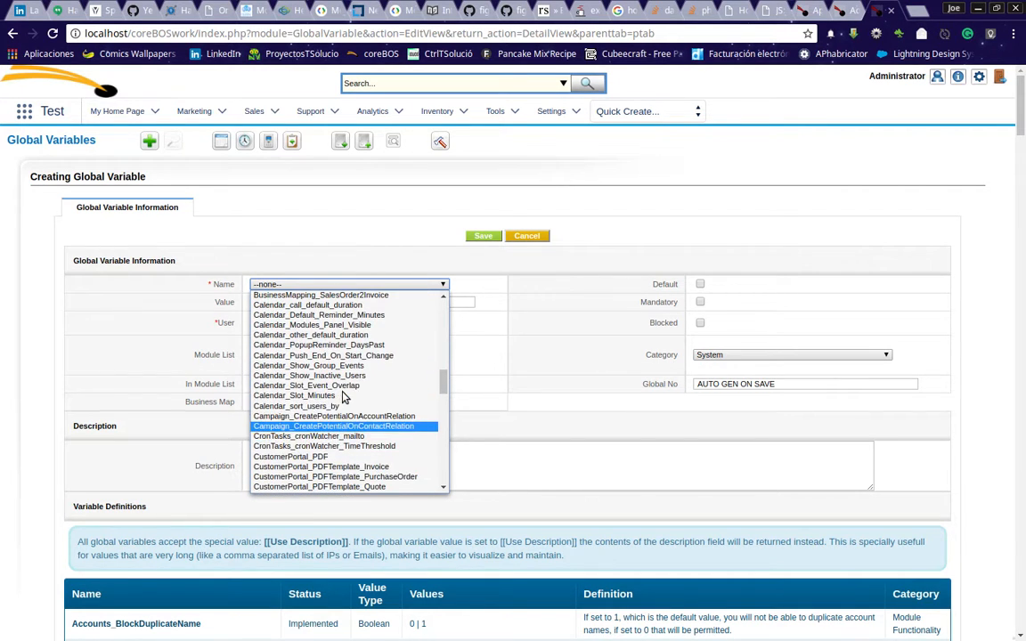
left_click(374, 427)
- Set the variable's value to 1, enable Default, disable In Module List, and save the record
left_click(345, 303)
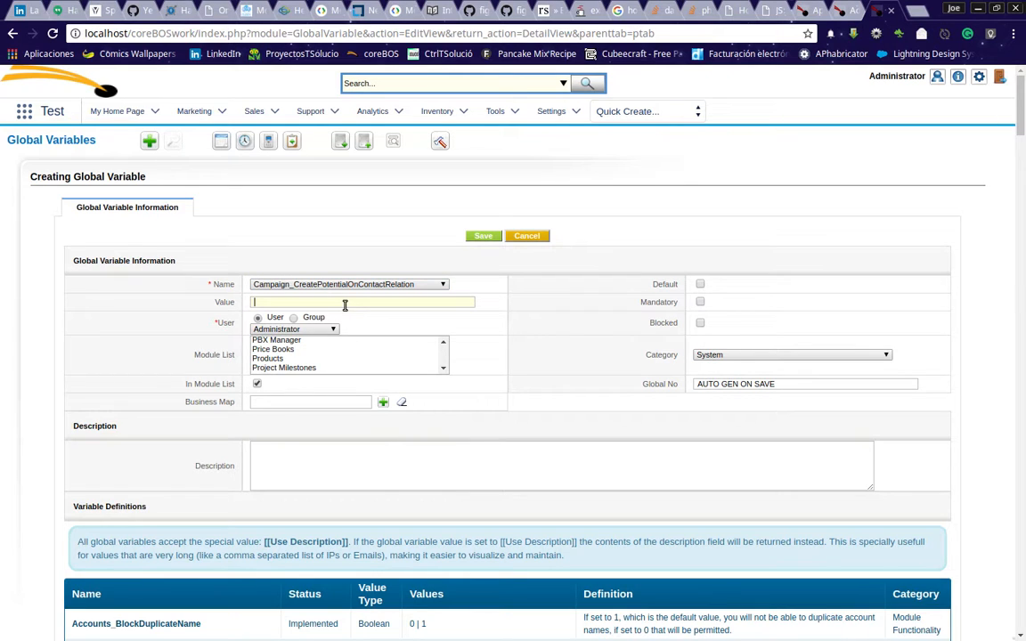
type("1")
left_click(531, 310)
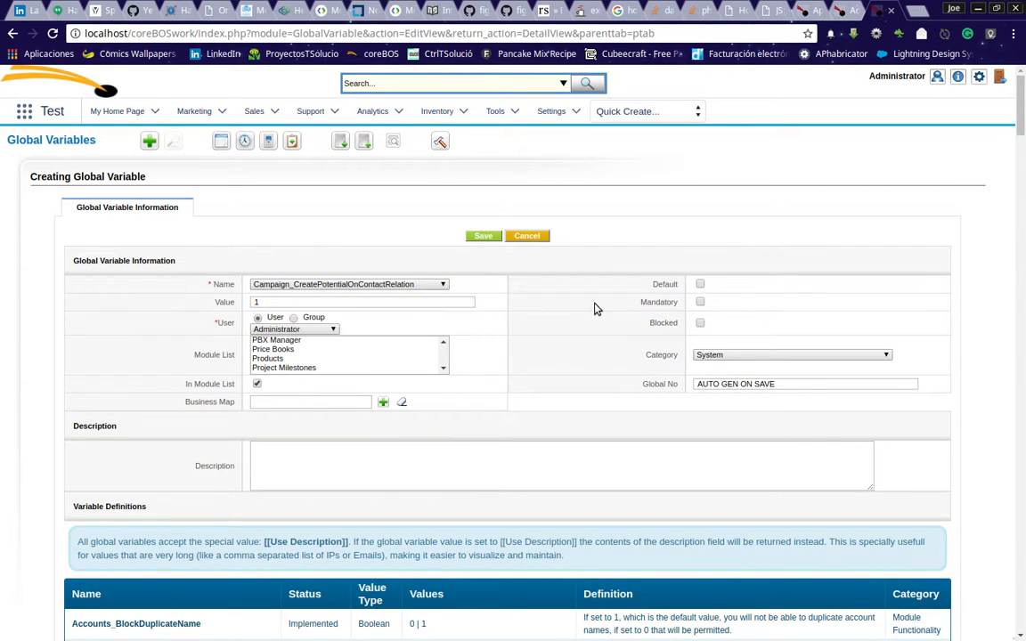
left_click(700, 284)
left_click(257, 385)
left_click(482, 237)
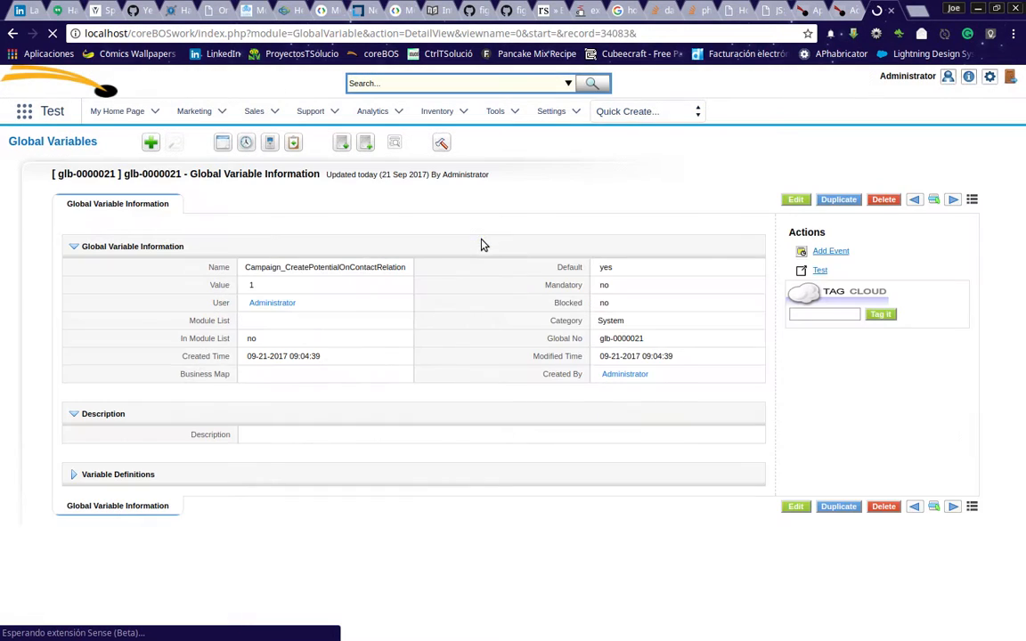
- Return to the Malawi campaign and link the Chemex Labs Ltd contact titled Finance Manager to it
left_click(850, 9)
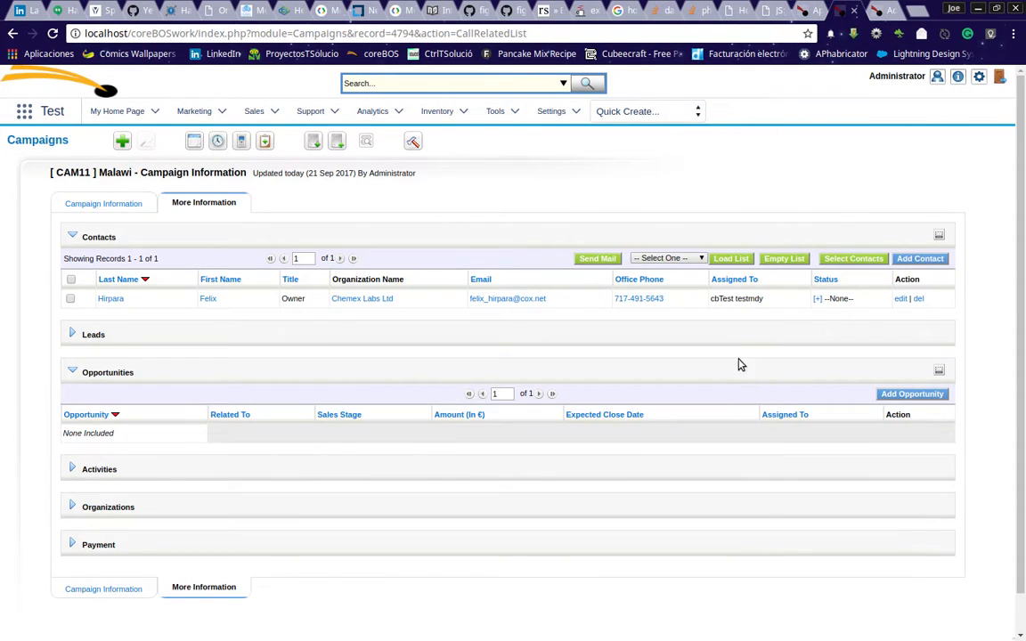
left_click(851, 259)
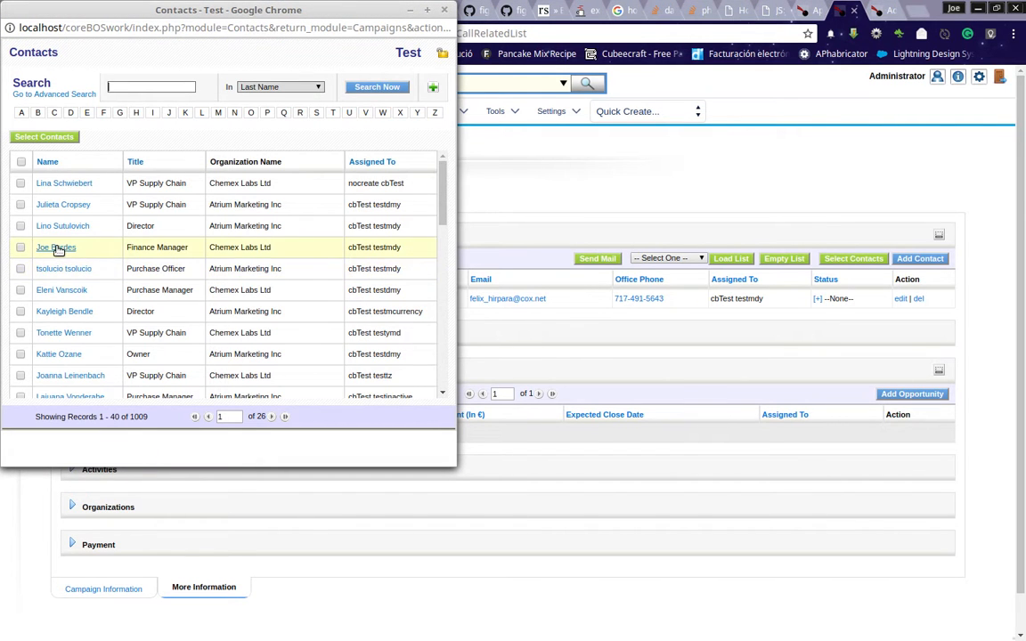
left_click(57, 248)
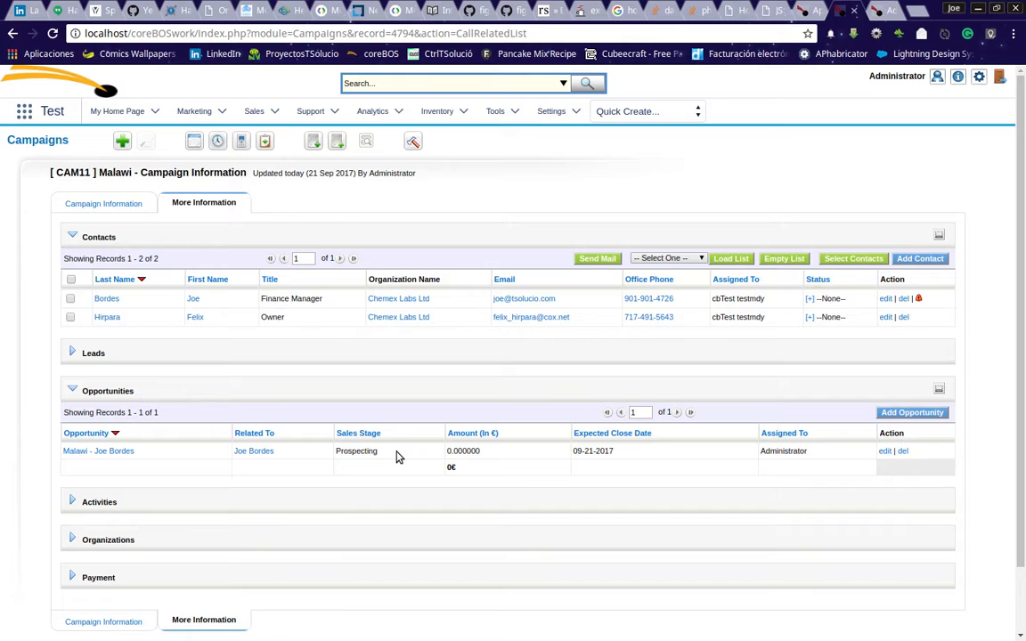
- Open the campaign's related opportunity in a separate browser tab, review its fields, and revisit the global variable and the campaign
middle_click(95, 452)
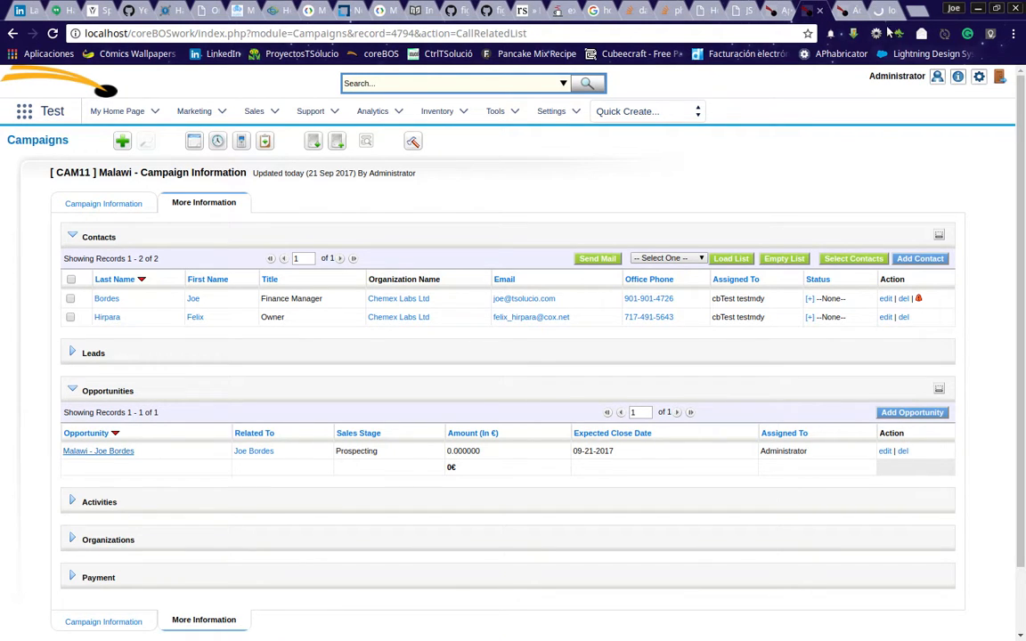
left_click(884, 12)
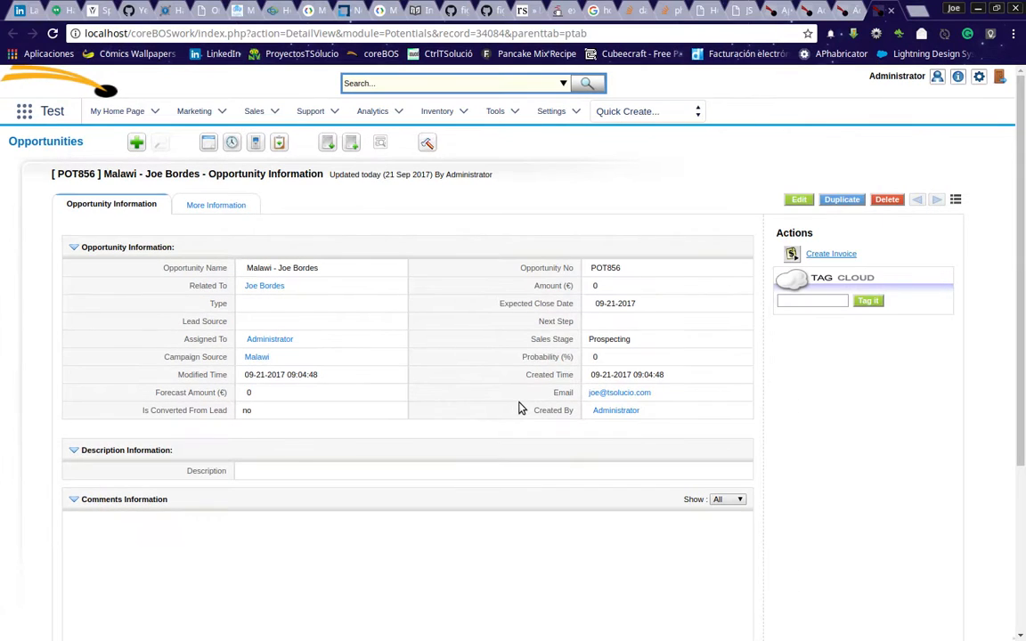
left_click(839, 11)
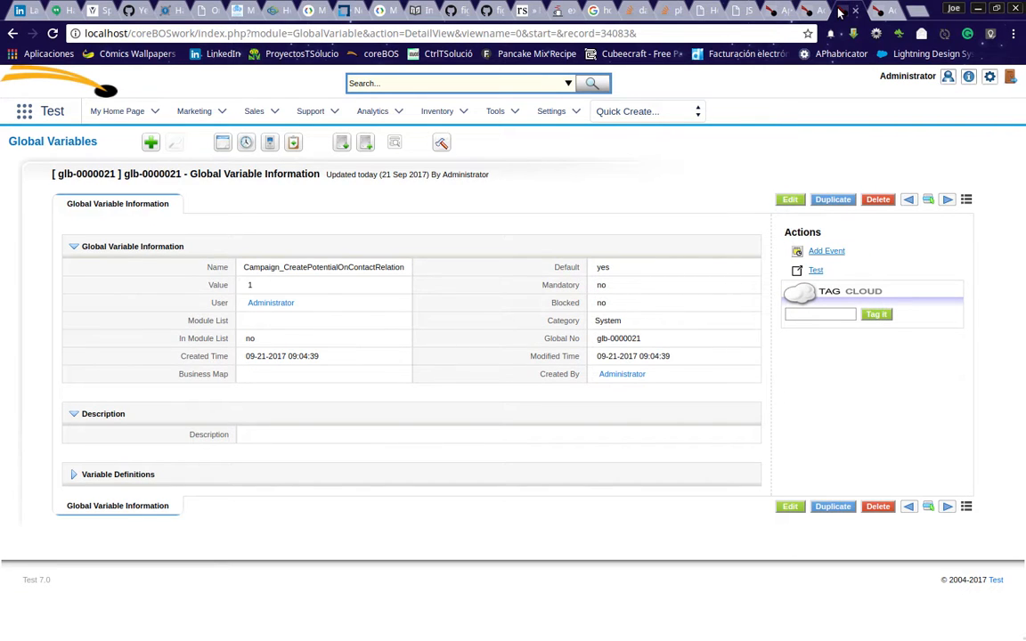
left_click(806, 12)
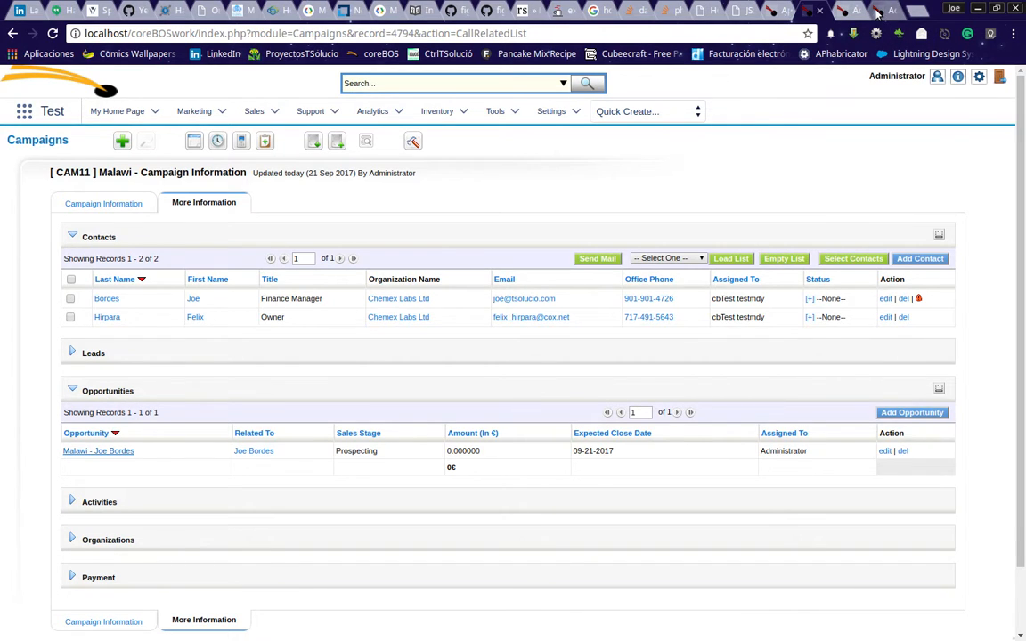
- Review the first opportunity's Expected Close Date and the choices of its Type field, leaving the record as it is
left_click(787, 11)
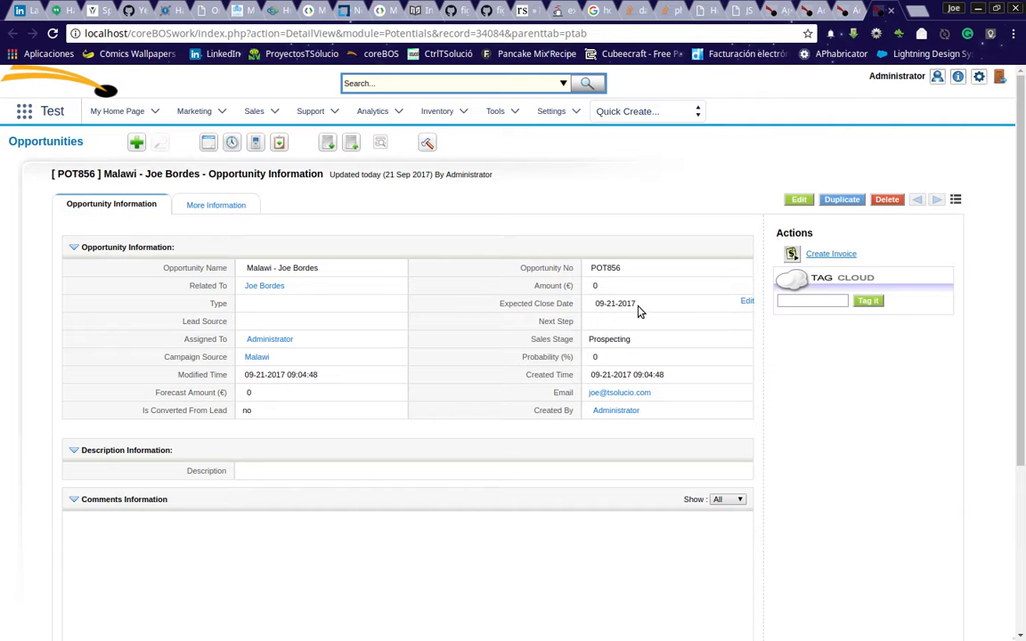
double_click(323, 308)
left_click(326, 302)
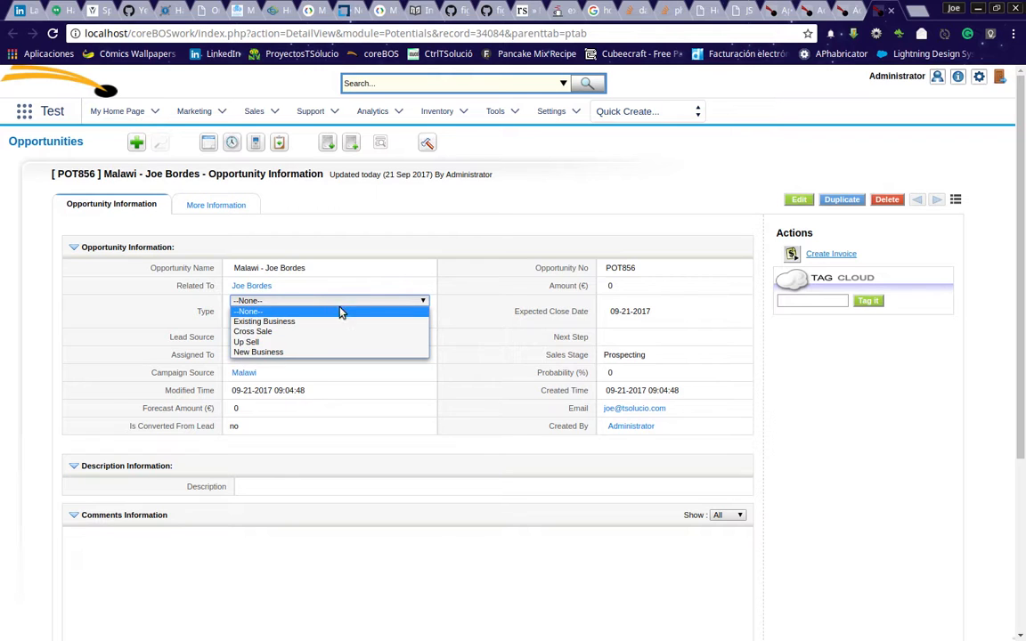
left_click(338, 311)
left_click(278, 318)
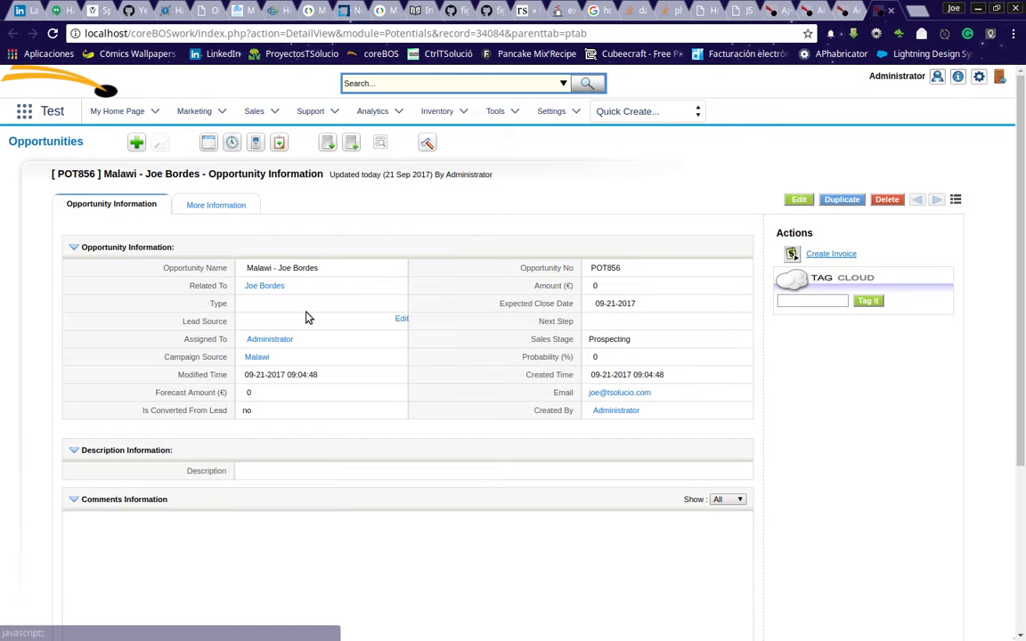
left_click(806, 10)
left_click(877, 12)
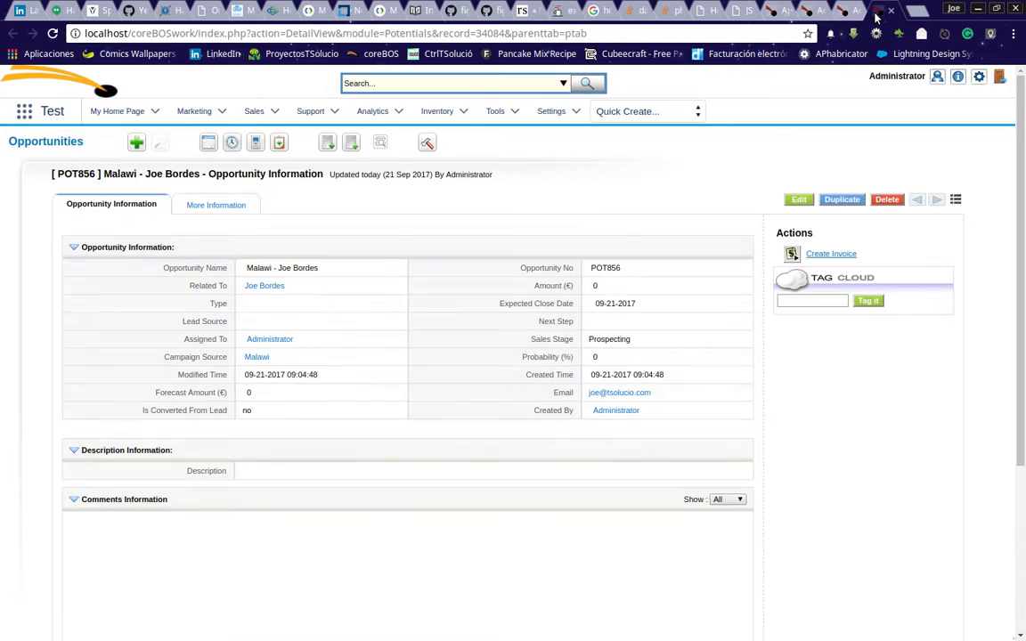
- Open the PotentialOnCampaignRelation_DISABLED business map and review its field mappings from Campaigns to Potentials
mouse_move(495, 111)
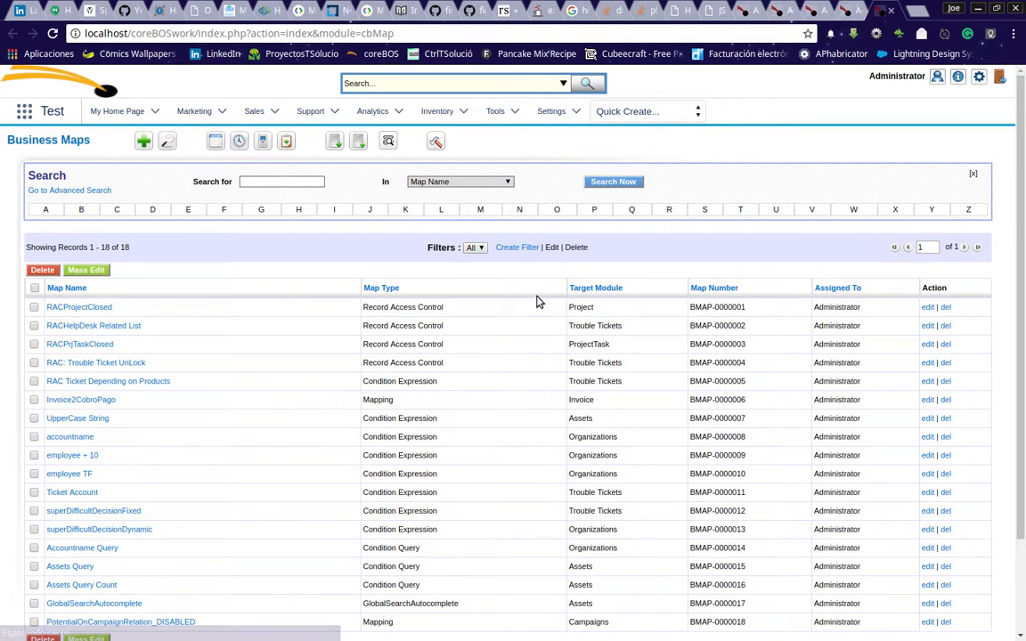
scroll(312, 495, "down", 1)
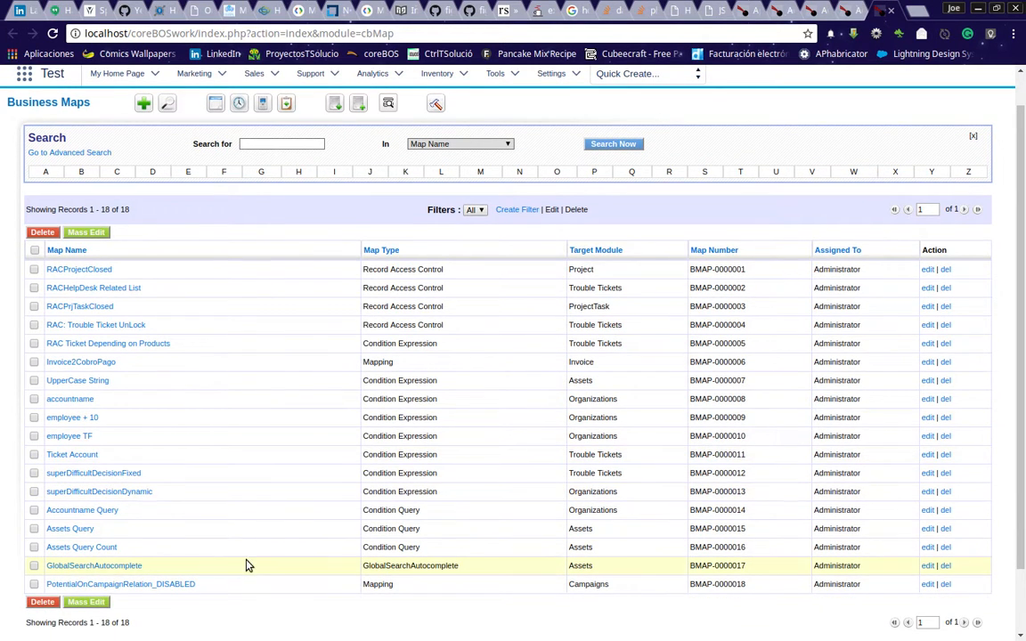
left_click(120, 585)
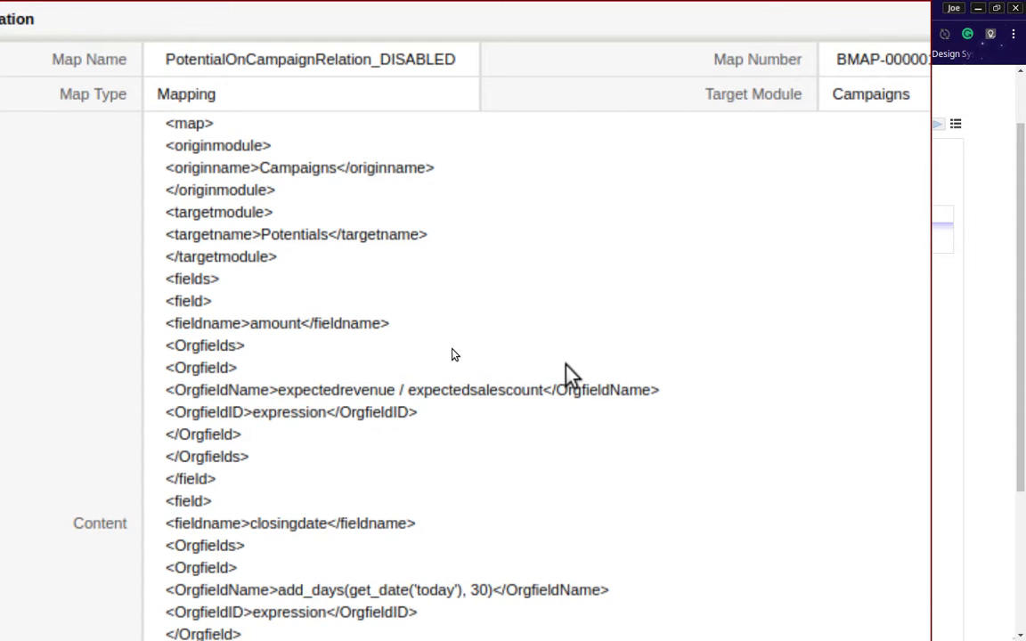
scroll(452, 354, "down", 5)
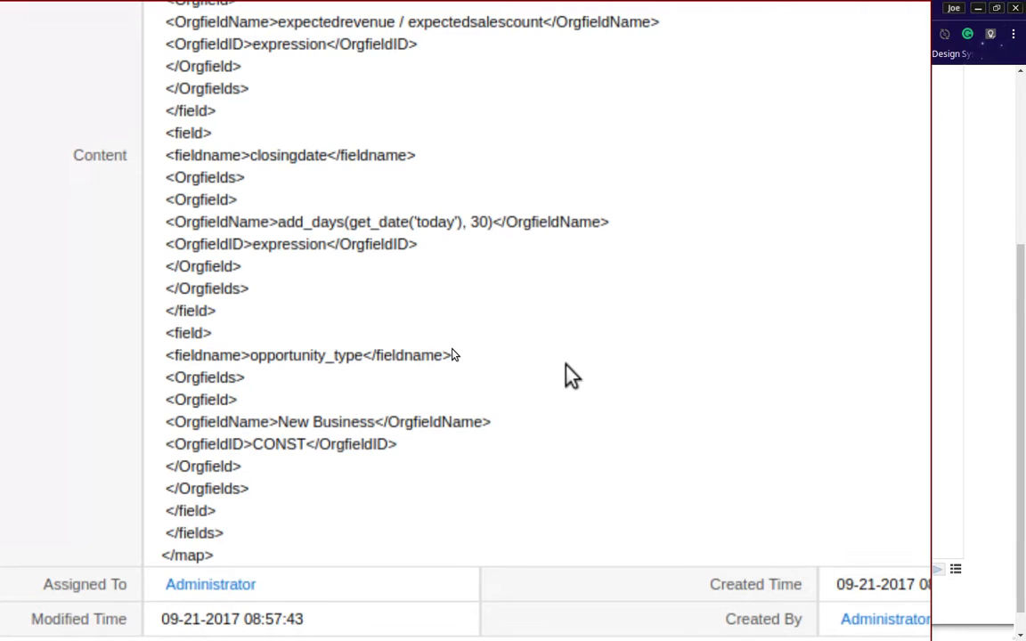
scroll(570, 374, "down", 2)
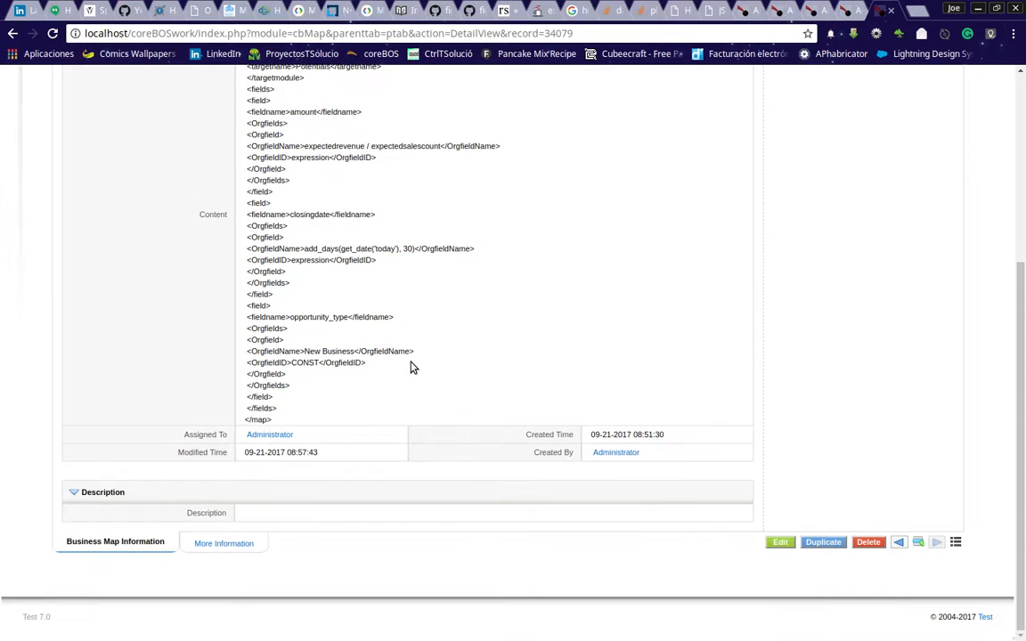
- Rename the business map to PotentialOnCampaignRelation and save the name
scroll(412, 367, "up", 4)
left_click(361, 267)
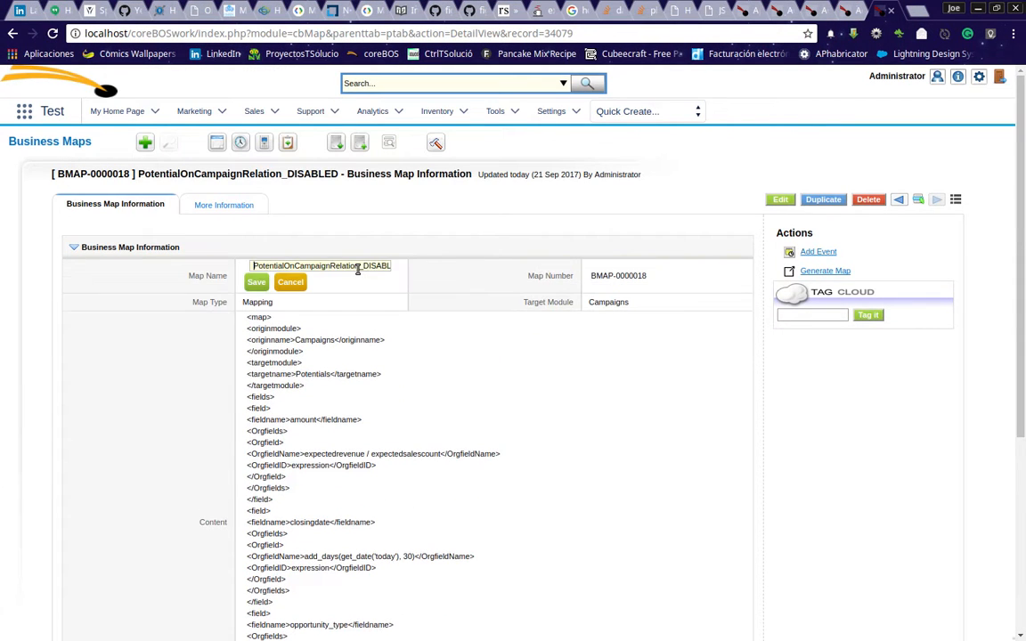
left_click(360, 266)
key("Delete")
key("Delete")
key("Delete")
key("Delete")
key("Delete")
key("Delete")
key("Delete")
key("Delete")
key("Delete")
left_click(256, 282)
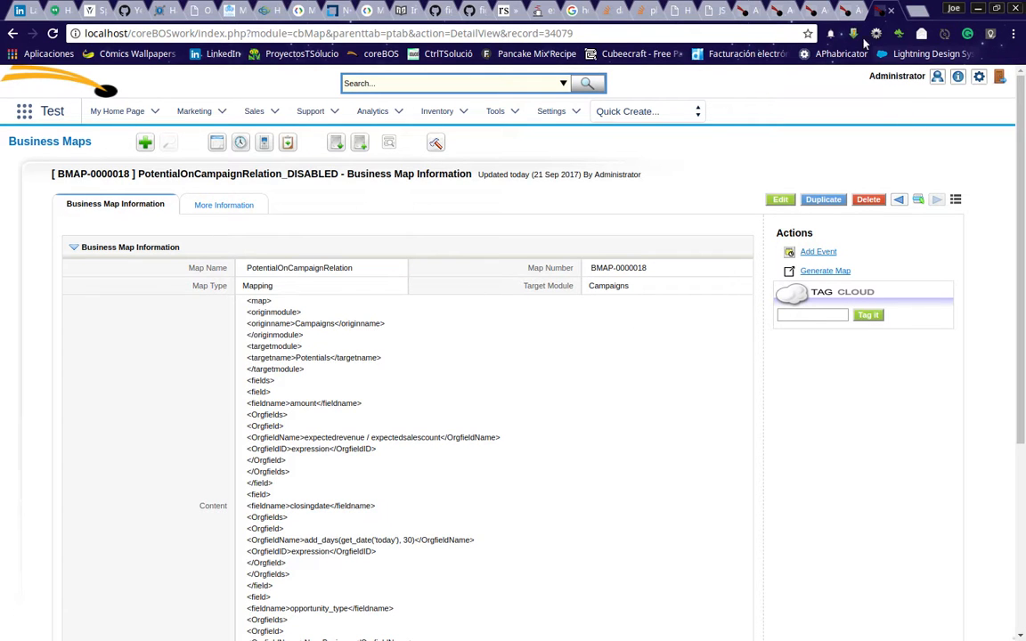
- Return to the Malawi campaign and link the Atrium Marketing Inc Director contact assigned to cbTest testmcurrency
left_click(846, 13)
left_click(812, 12)
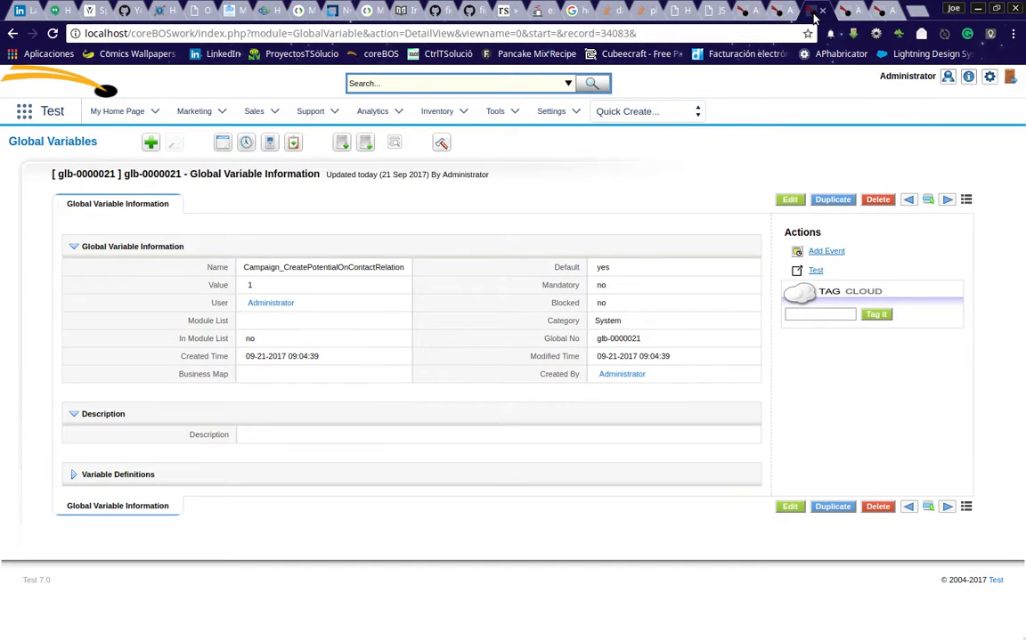
left_click(777, 12)
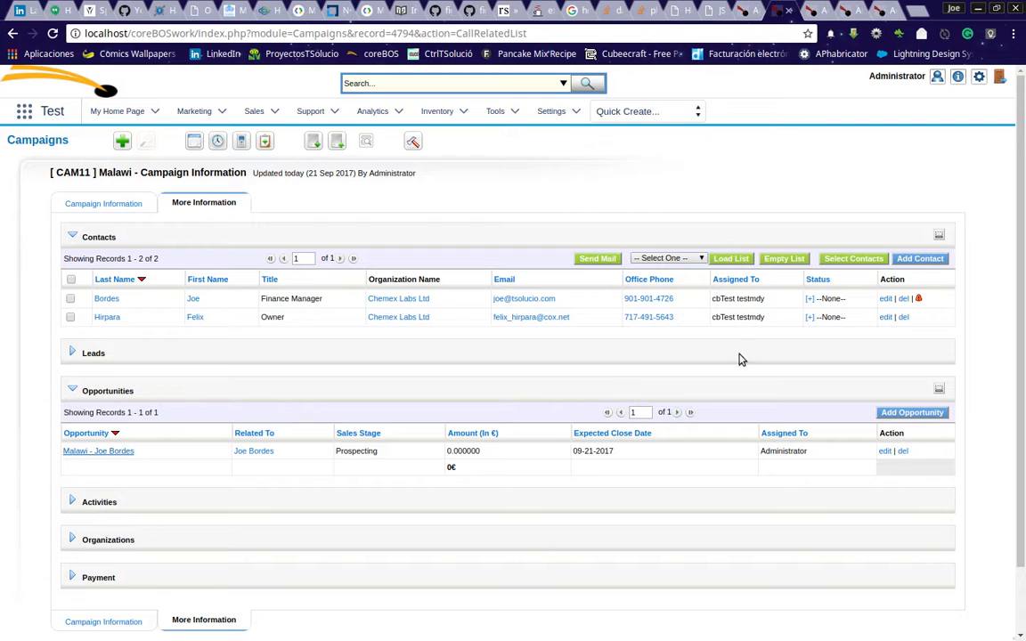
left_click(856, 260)
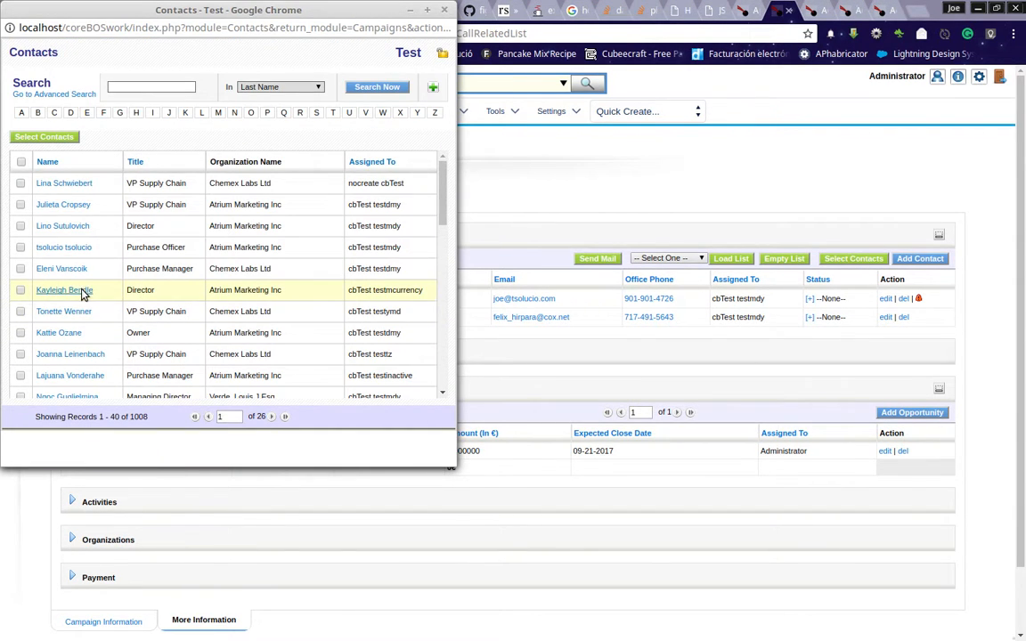
left_click(82, 292)
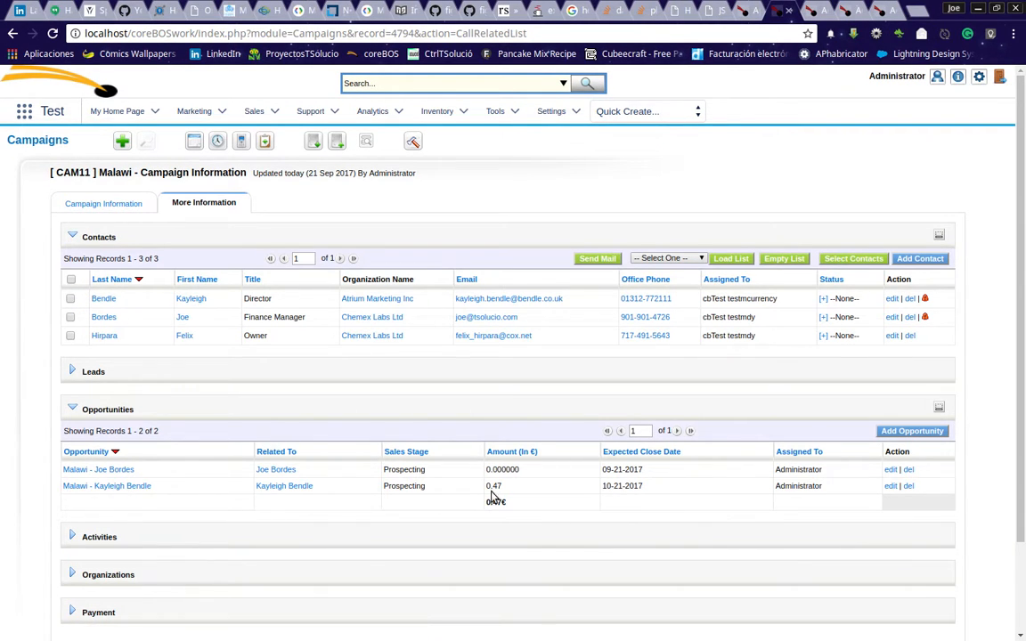
- Check the new opportunity's amount, open the record in a separate browser tab, and compare it with the earlier opportunity and the global variable
left_click_drag(485, 492, 504, 492)
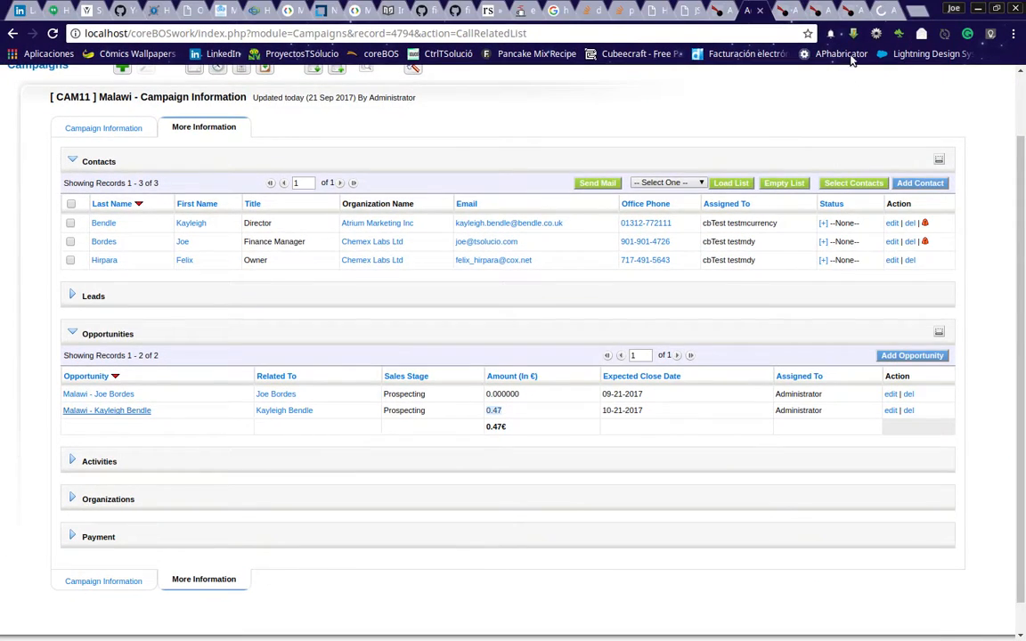
left_click(881, 10)
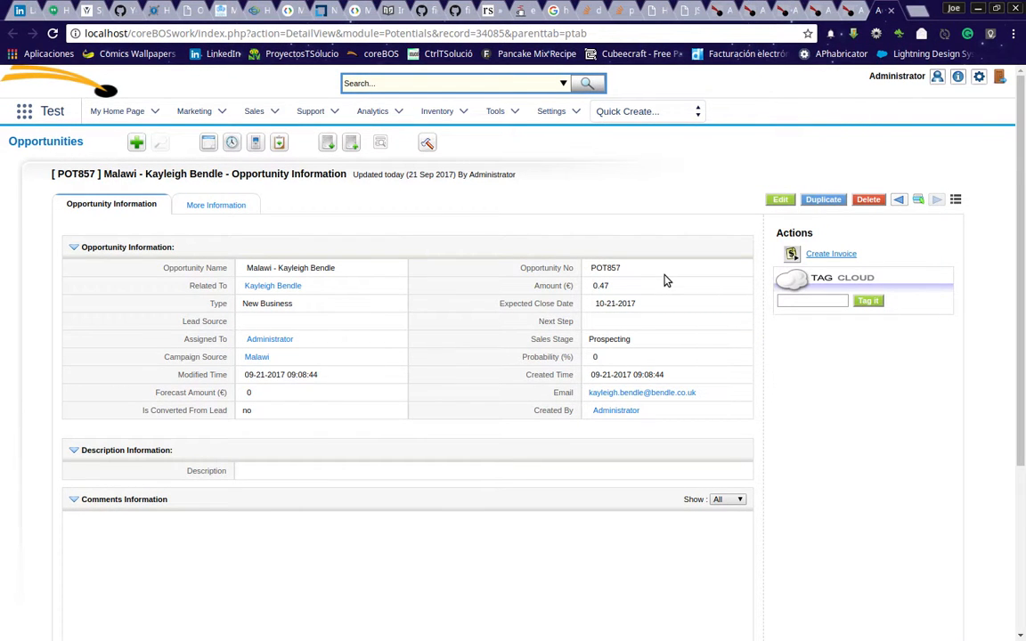
left_click(815, 11)
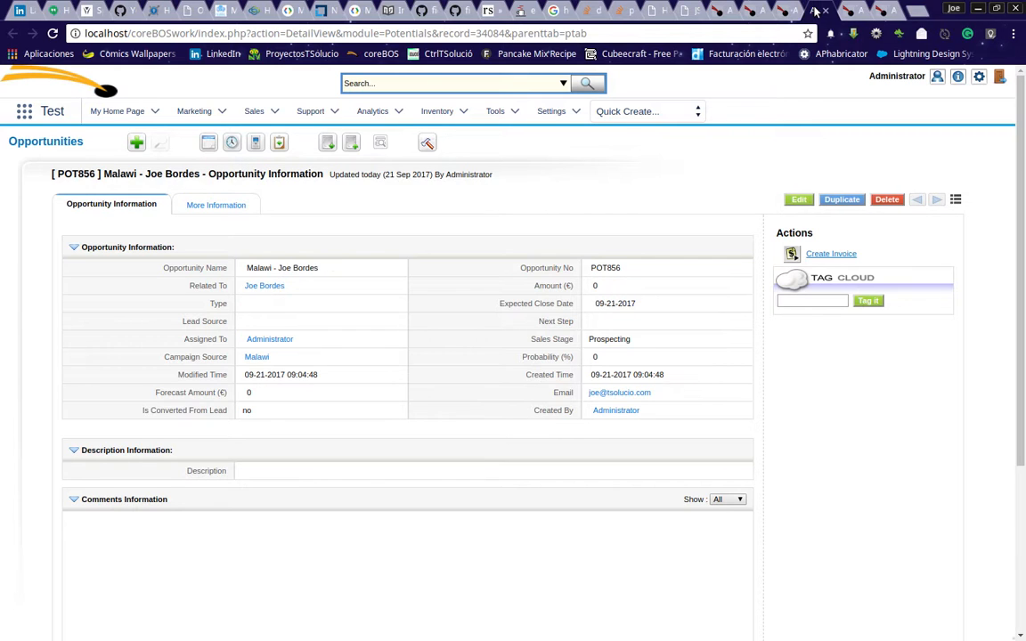
left_click(780, 13)
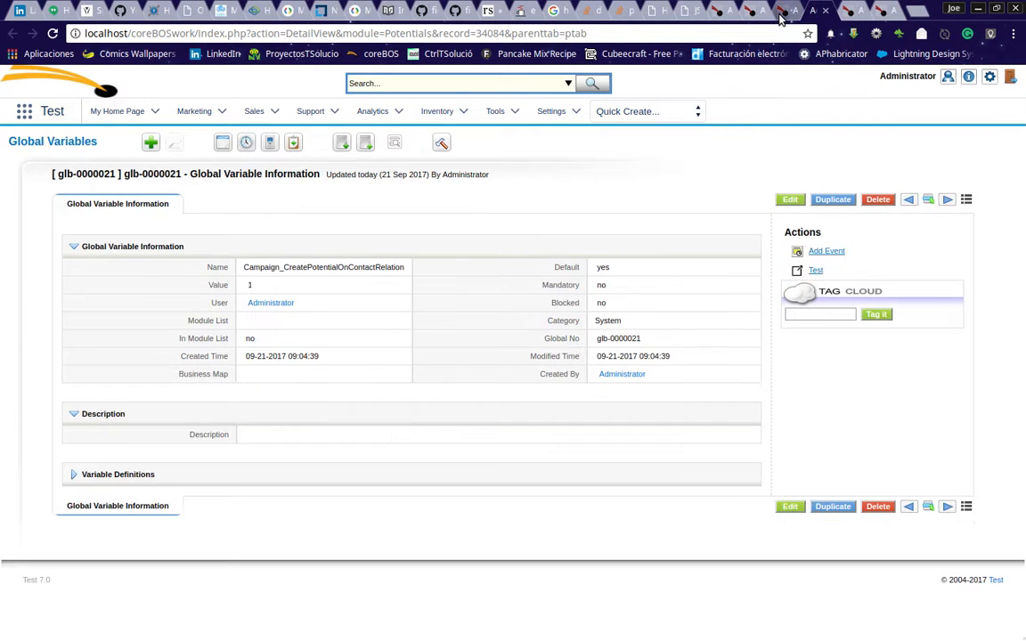
mouse_move(318, 269)
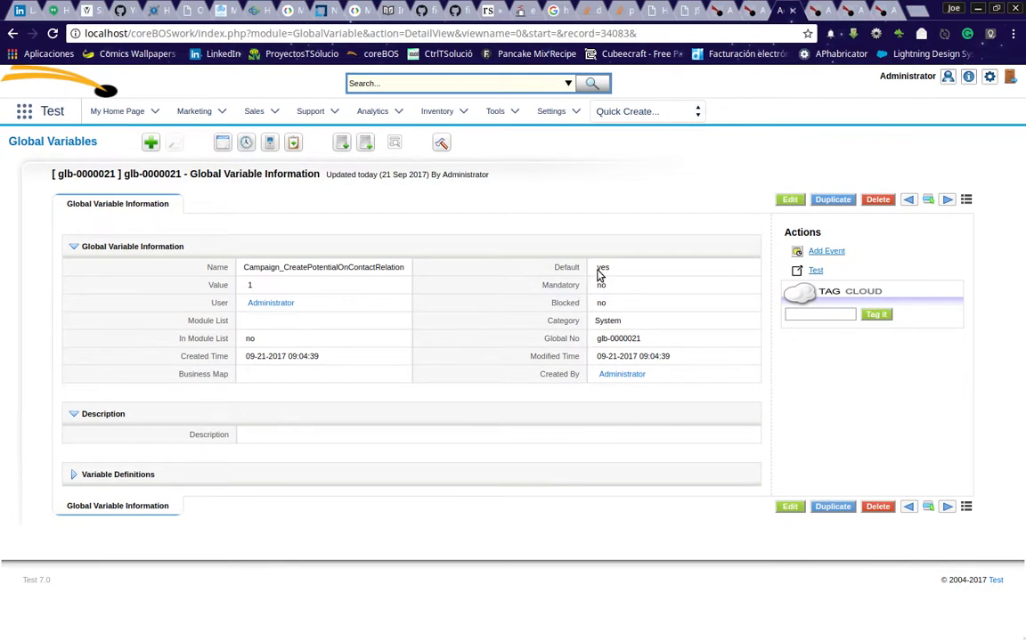
left_click(877, 10)
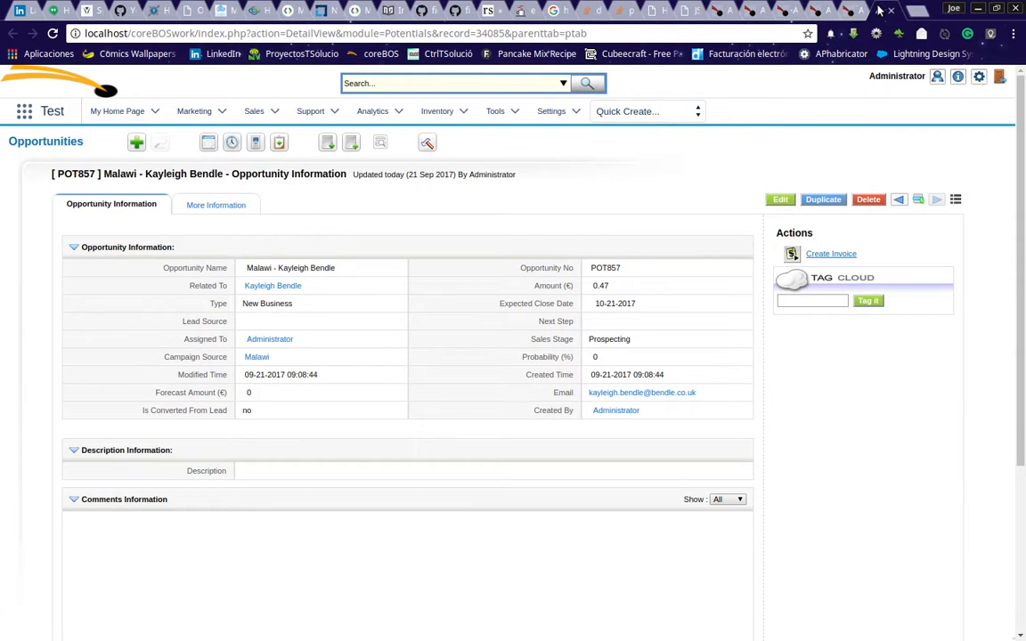
- Review the PotentialOnCampaignRelation map's rules for amount, closingdate and opportunity_type again
left_click(861, 13)
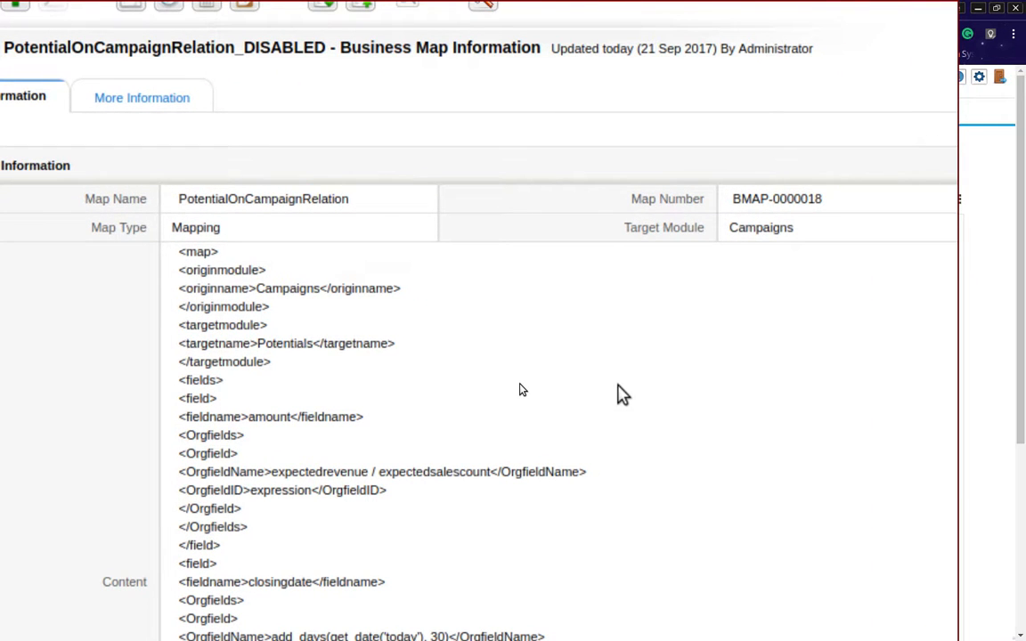
scroll(623, 395, "down", 5)
scroll(622, 395, "down", 5)
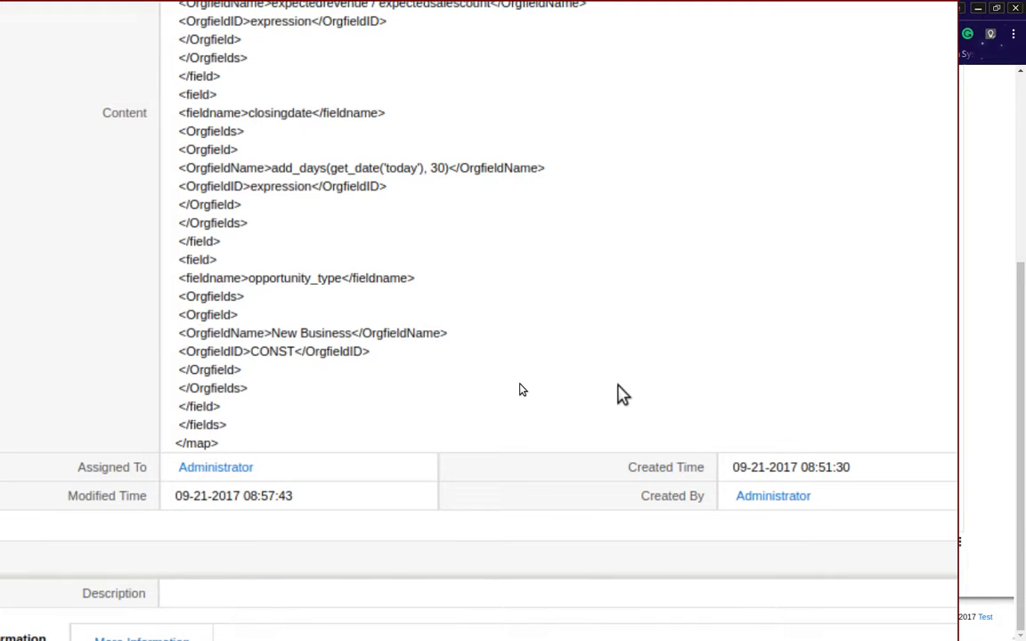
scroll(883, 274, "up", 7)
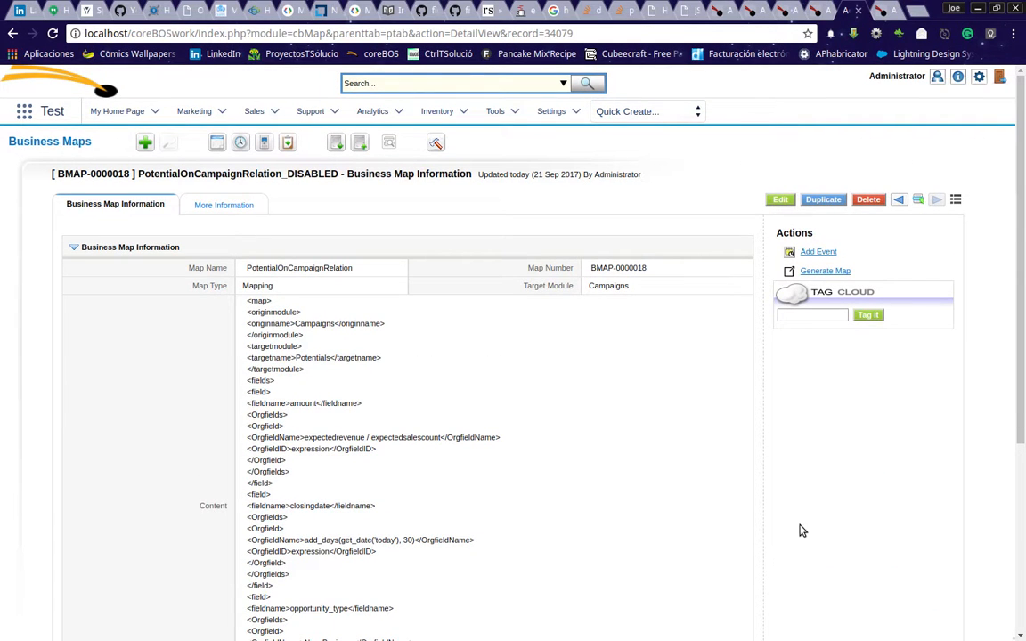